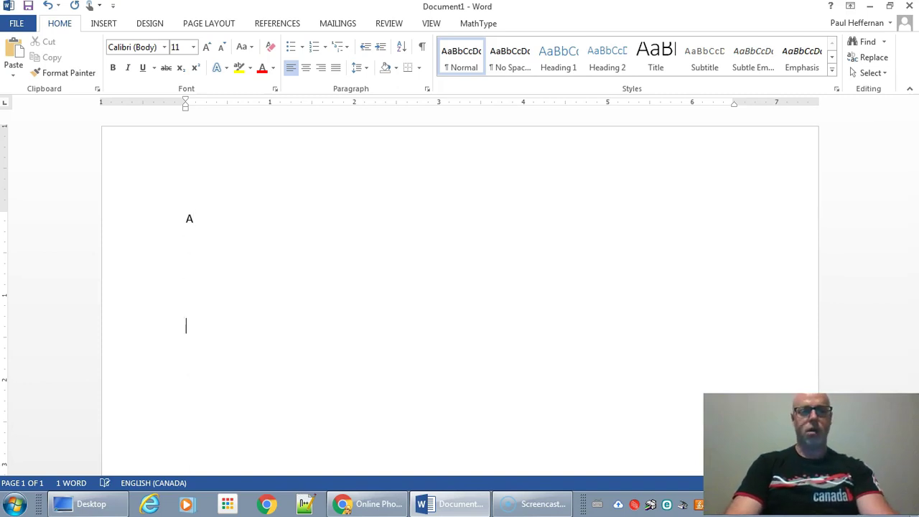
Add blank paragraphs below the letter A to make room for the diagram
key(Return)
key(Return)
key(Return)
key(Return)
key(Return)
key(Return)
key(Return)
key(Return)
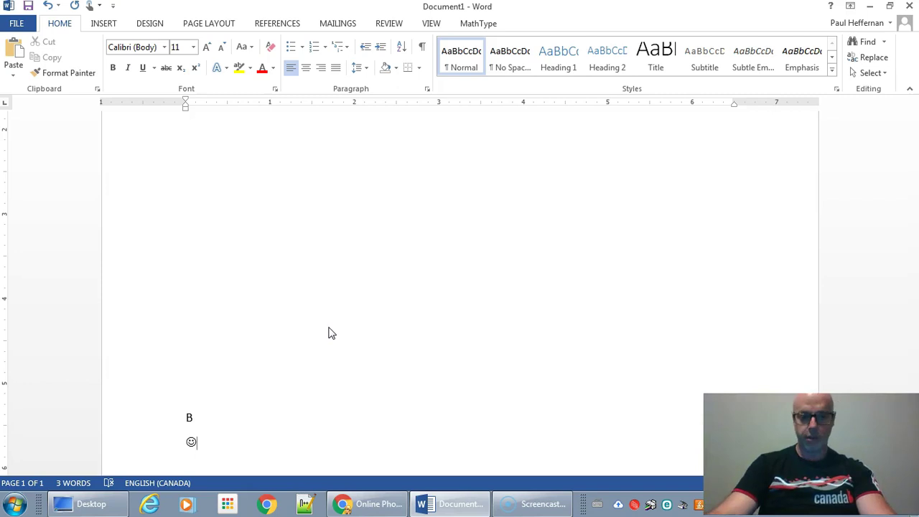
scroll(263, 308, up, 5)
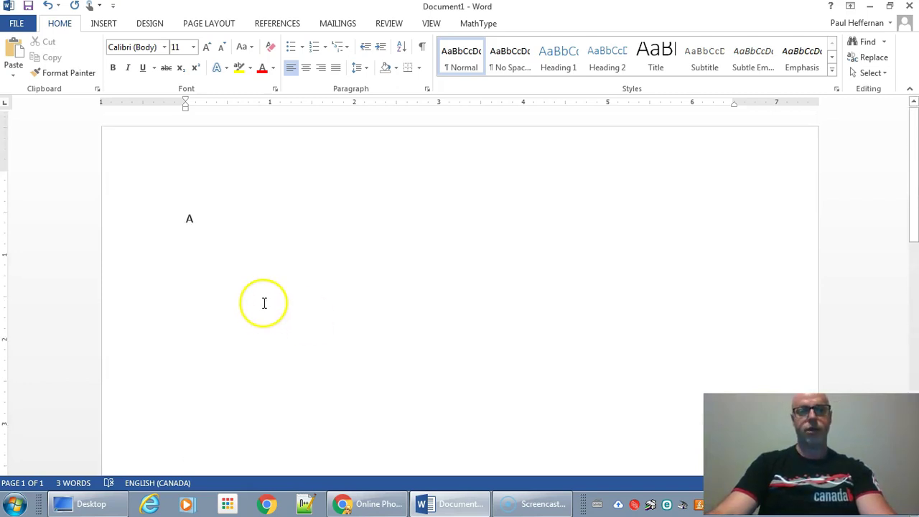
Pick hiker.png, kit car.png, road.png and homes.png from the 3-Kinematics folder to insert
scroll(265, 304, down, 2)
click(251, 278)
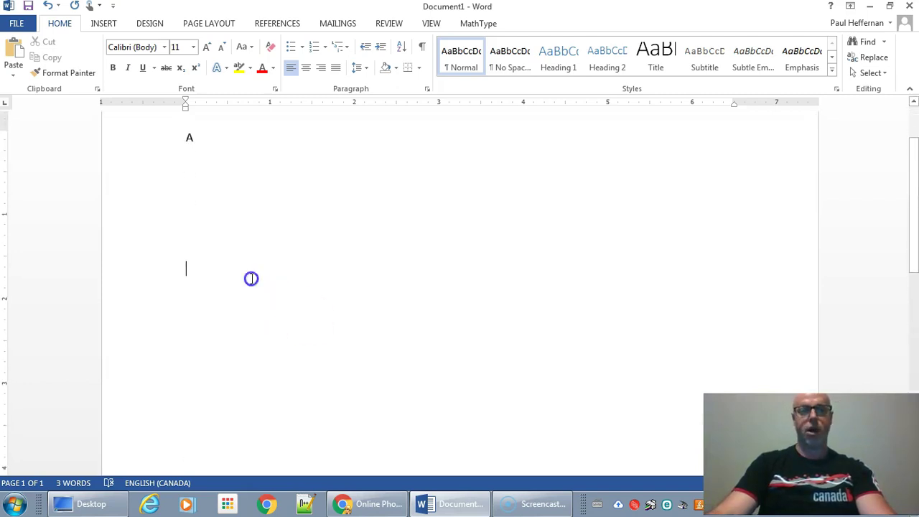
click(104, 24)
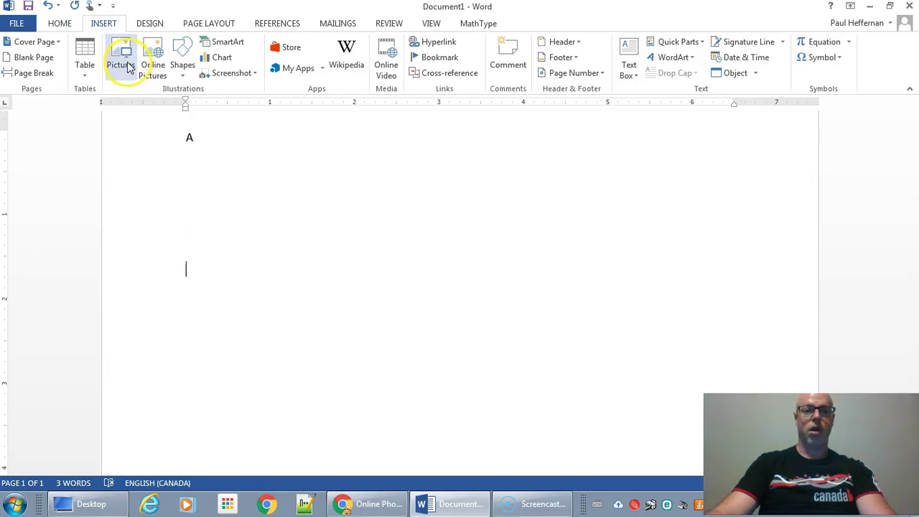
click(129, 66)
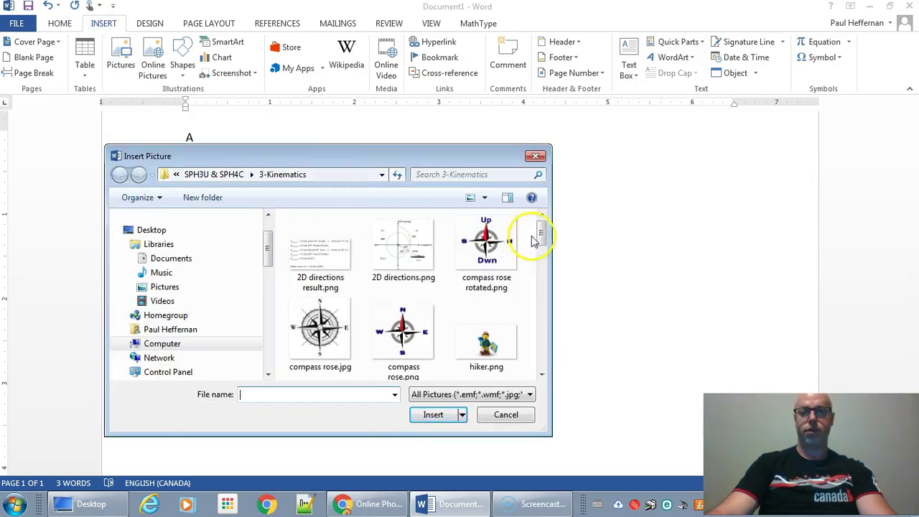
scroll(541, 240, down, 1)
click(487, 276)
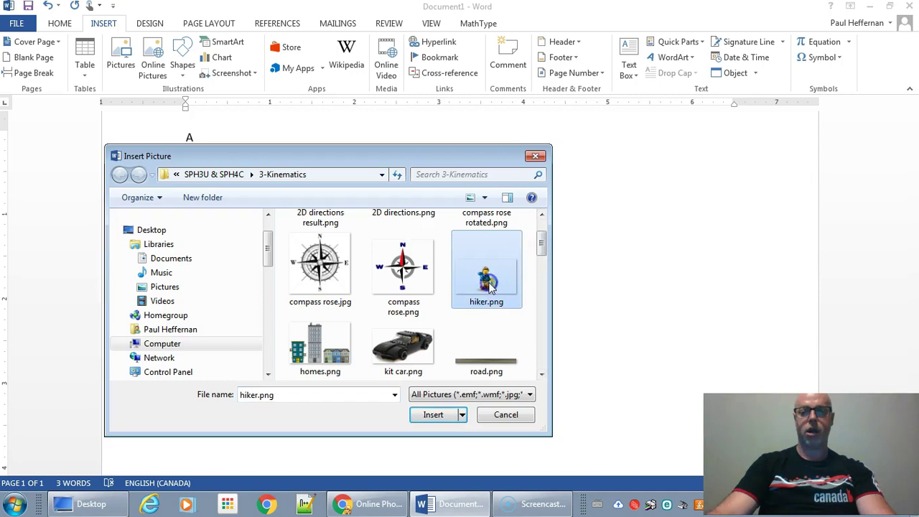
ctrl+click(425, 350)
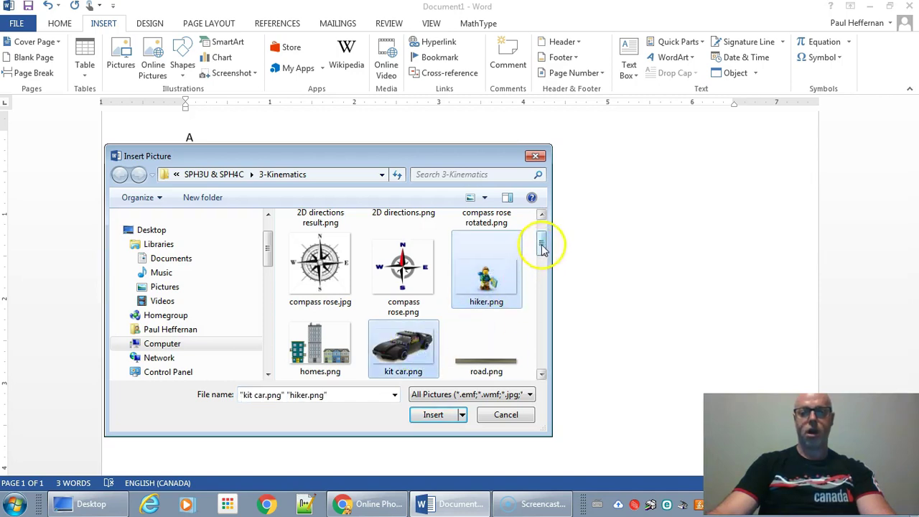
drag(544, 244, 544, 256)
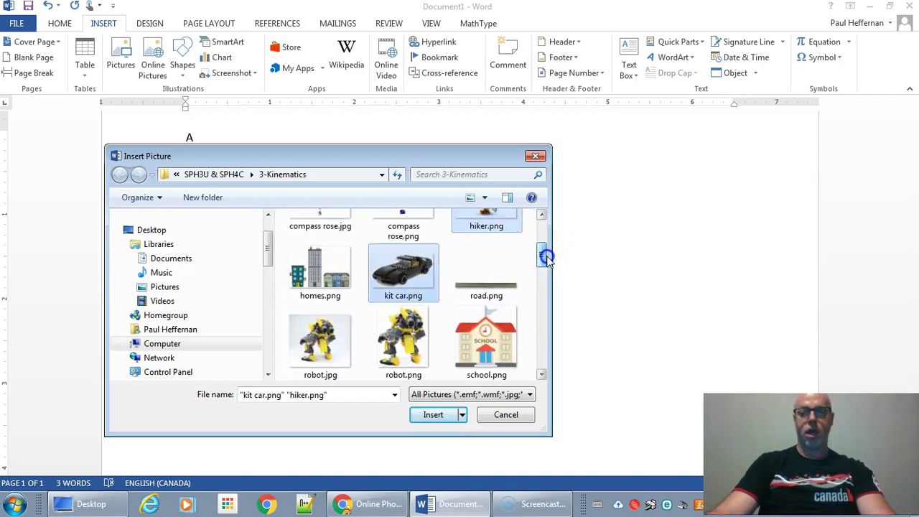
ctrl+click(512, 290)
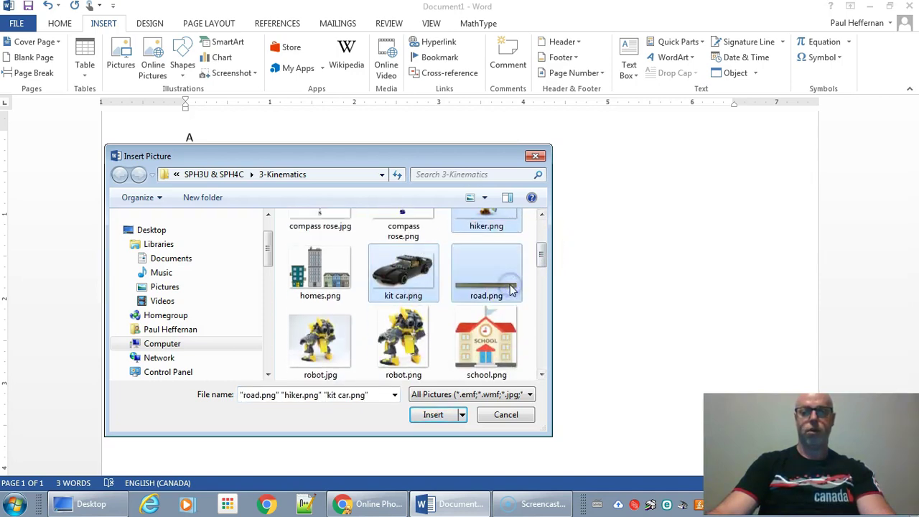
ctrl+click(316, 278)
Insert the four chosen pictures into the document
click(432, 415)
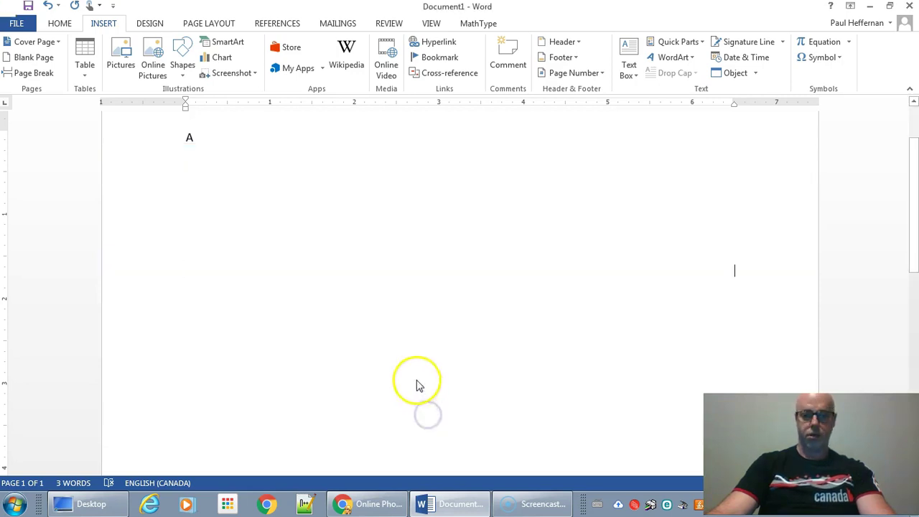
scroll(405, 314, up, 4)
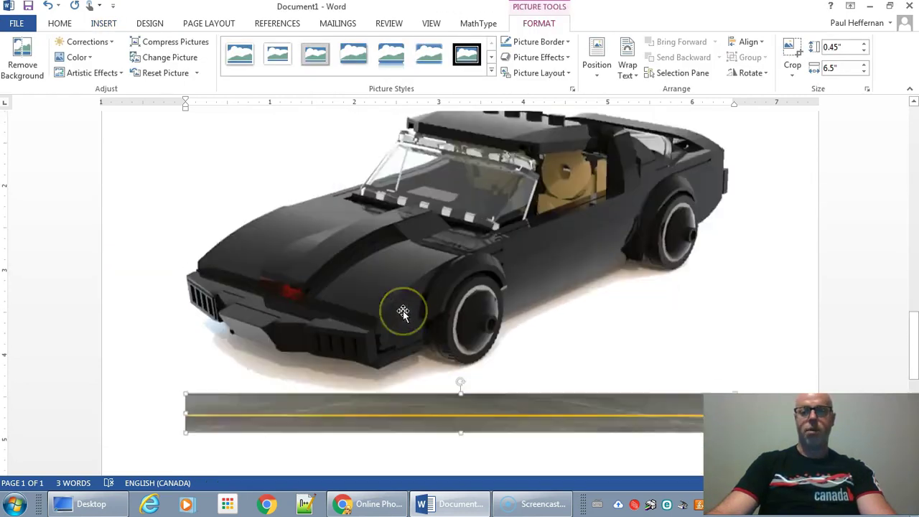
scroll(403, 311, up, 15)
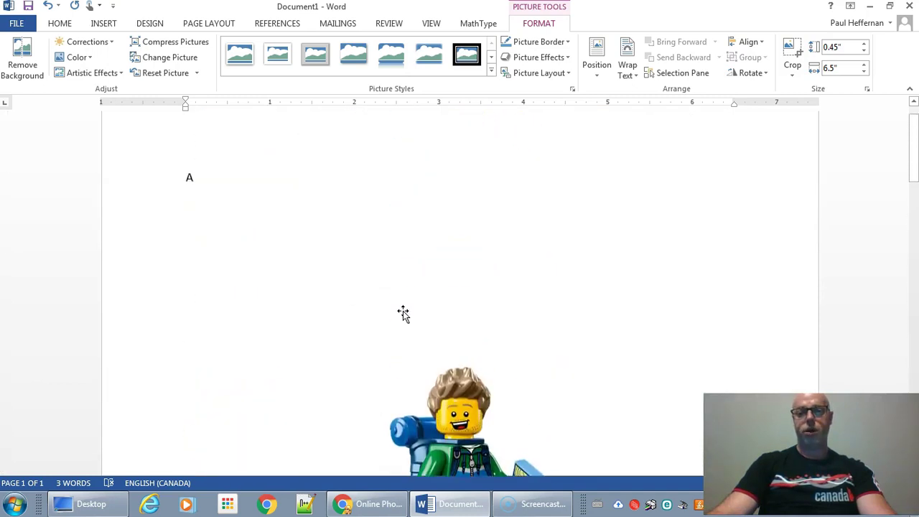
scroll(403, 314, down, 3)
Shrink the hiker picture to 1 inch tall and set it behind text
click(402, 304)
click(834, 47)
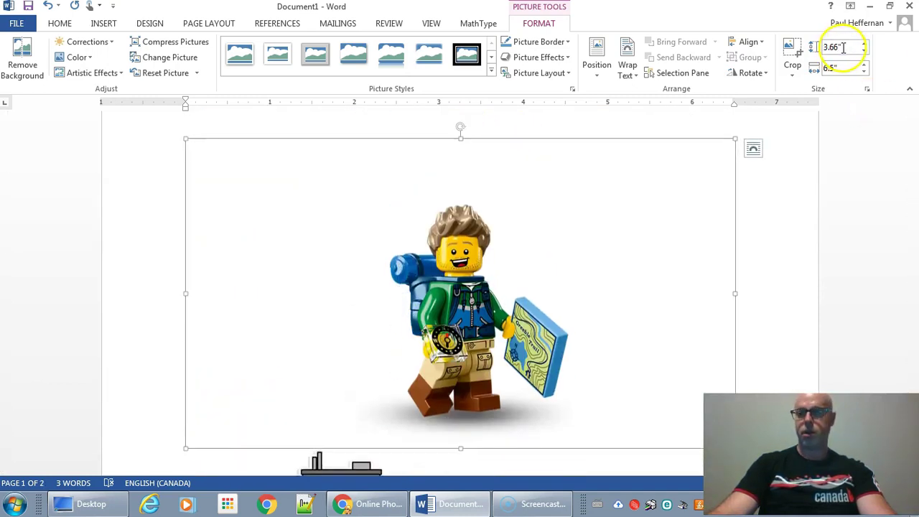
double_click(848, 47)
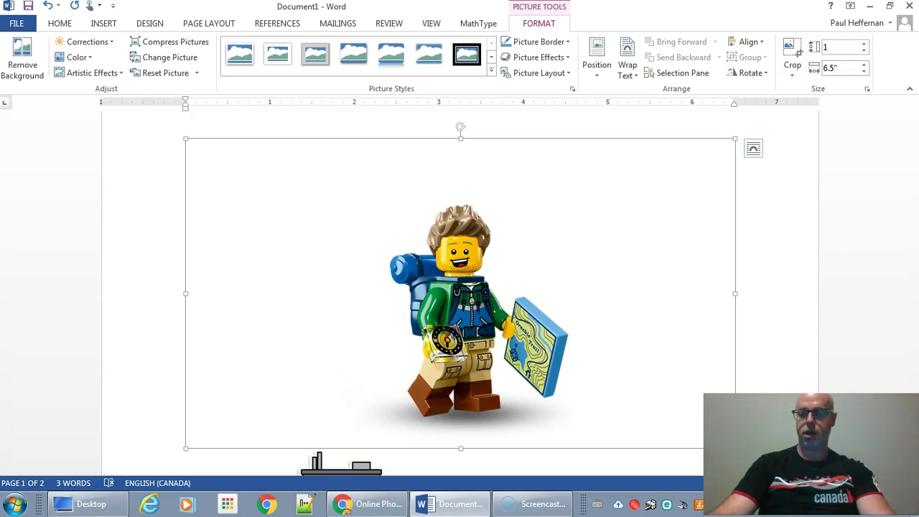
key(Return)
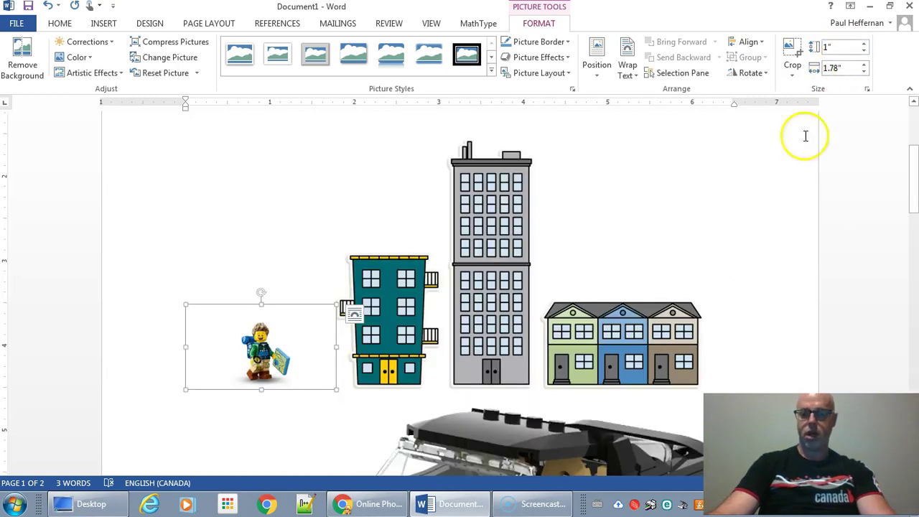
click(352, 315)
click(425, 401)
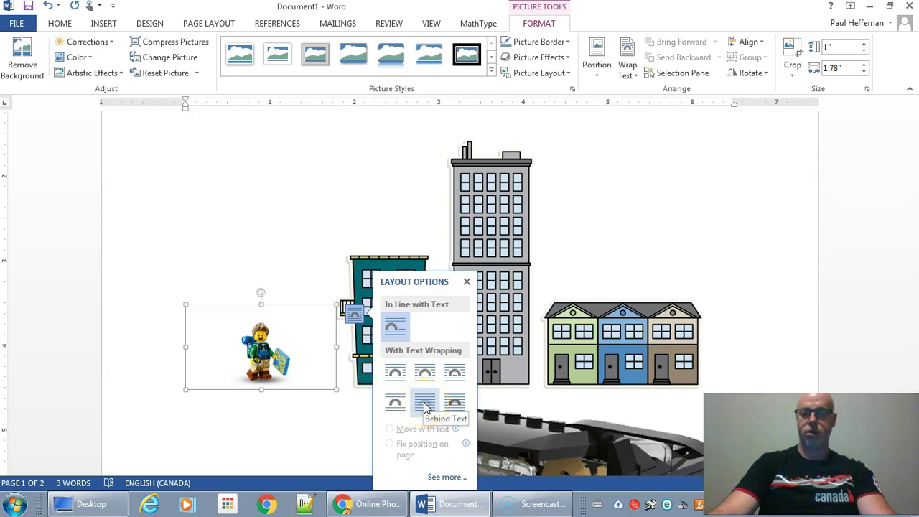
click(328, 329)
Set the buildings picture behind text and enter 6.5 as a picture dimension
click(303, 216)
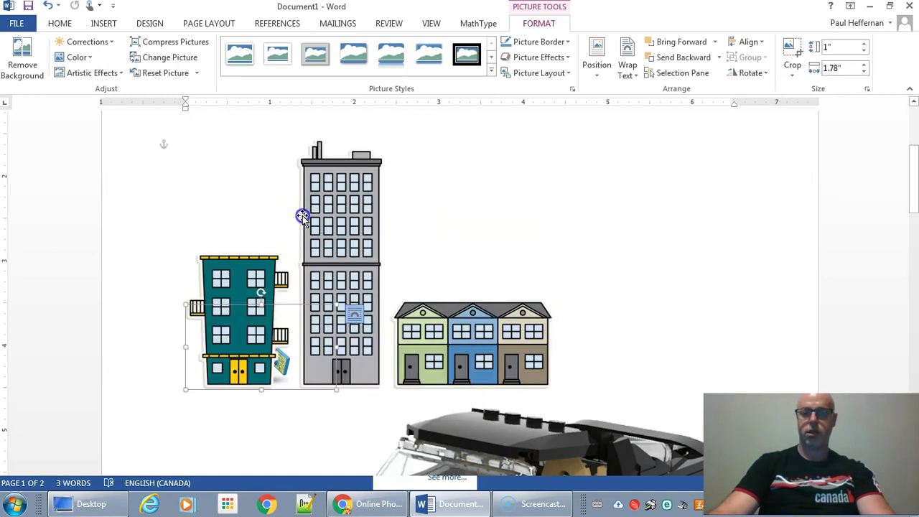
click(572, 149)
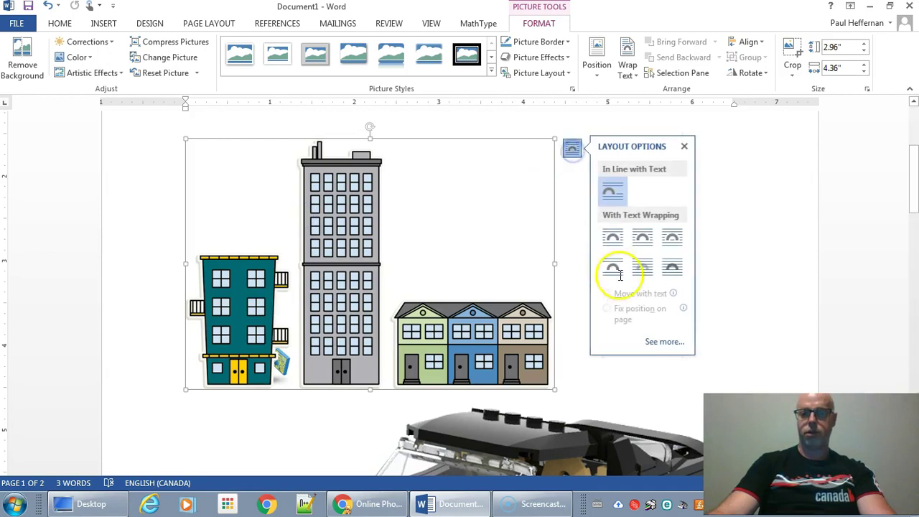
click(645, 270)
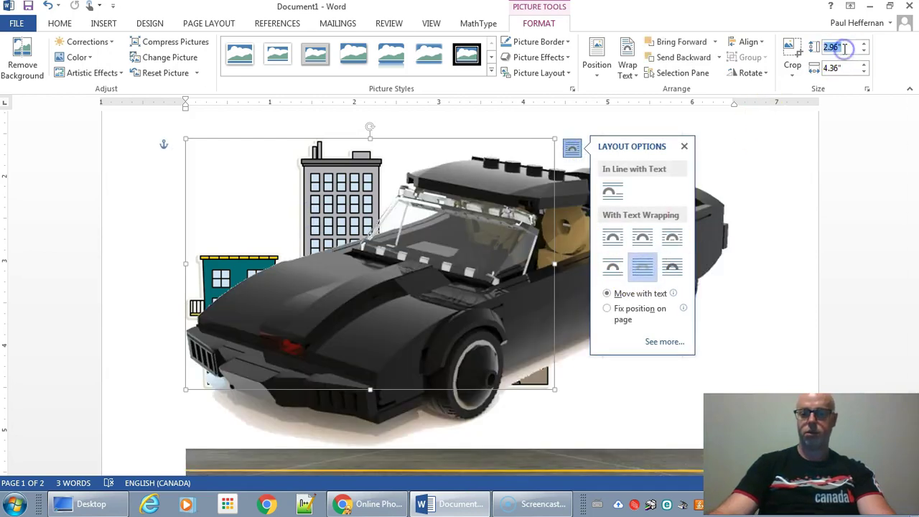
key(Tab)
text(6.5)
Shrink the car picture to 1 inch tall and set it behind text
click(459, 316)
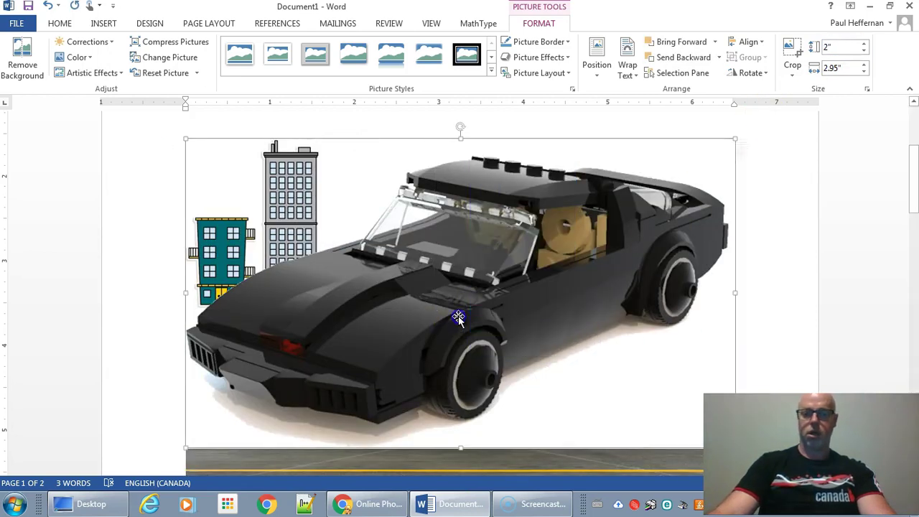
click(854, 46)
text(1)
key(Return)
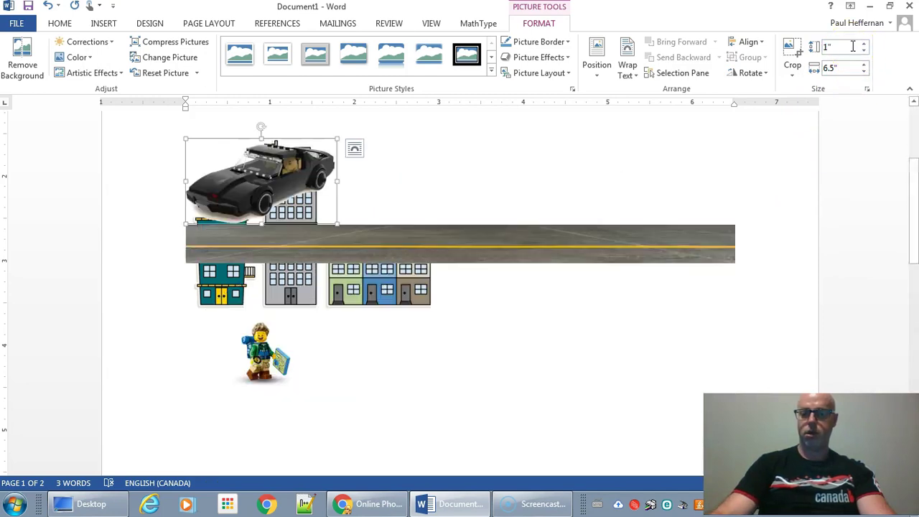
click(354, 149)
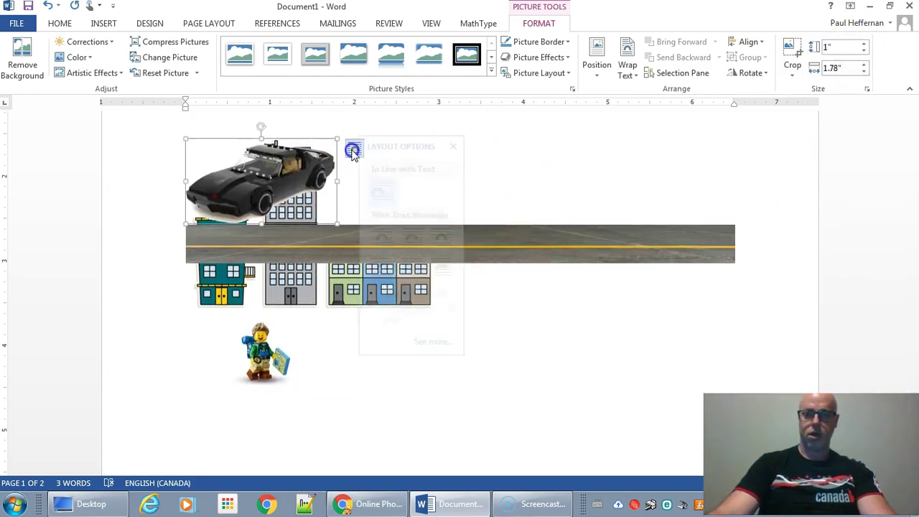
click(425, 267)
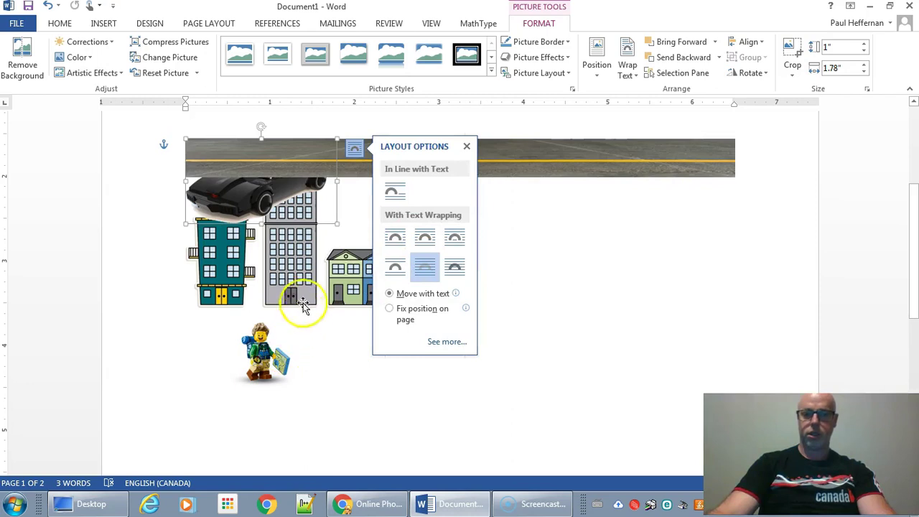
Set the road picture behind text and move it down beneath the buildings
click(467, 146)
click(573, 161)
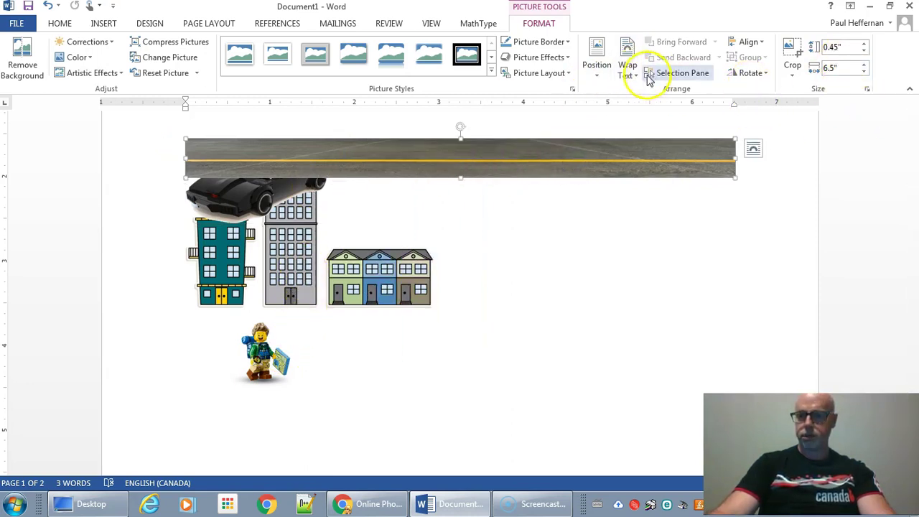
click(627, 59)
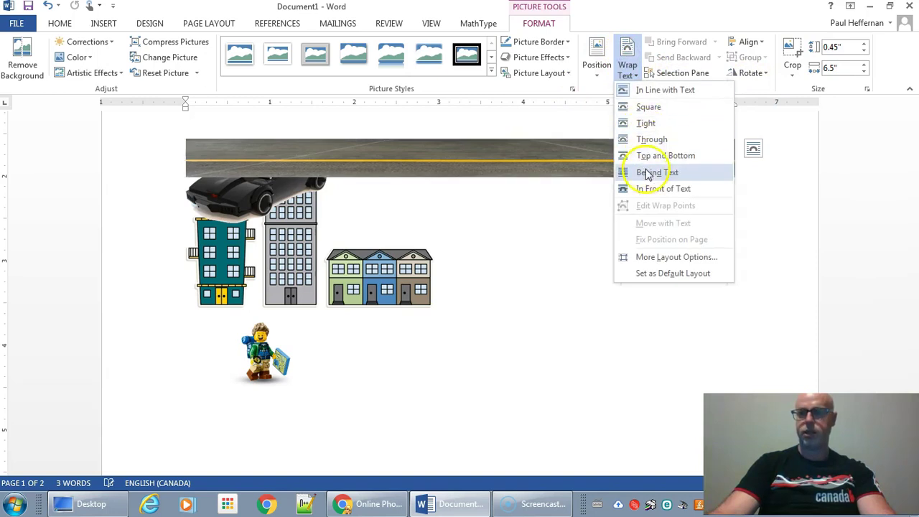
click(651, 172)
drag(512, 165, 522, 291)
Move and shrink the car onto the road, then send the road to the back
click(278, 172)
drag(278, 173, 643, 244)
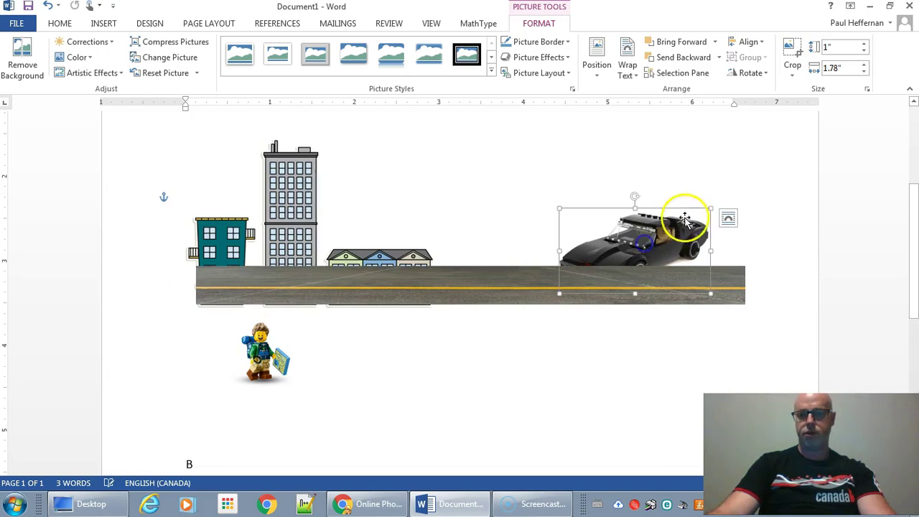
drag(708, 211, 649, 248)
click(551, 288)
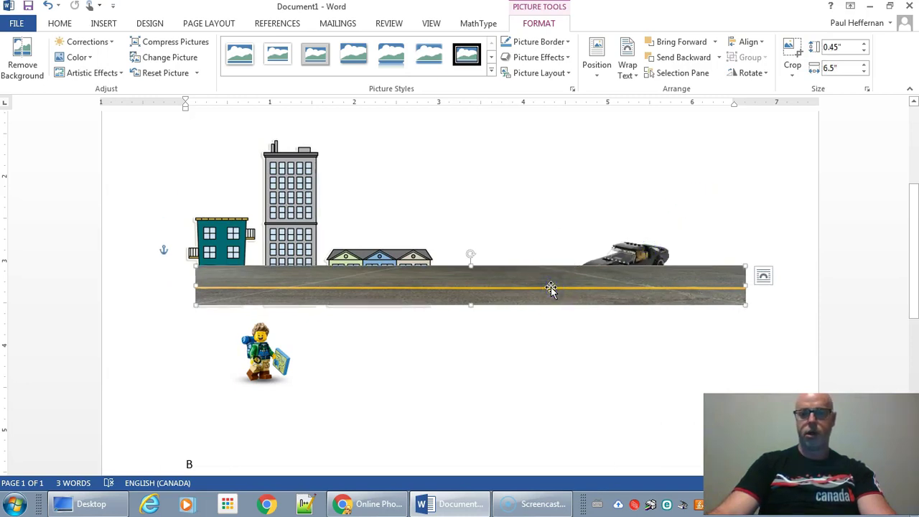
right_click(551, 288)
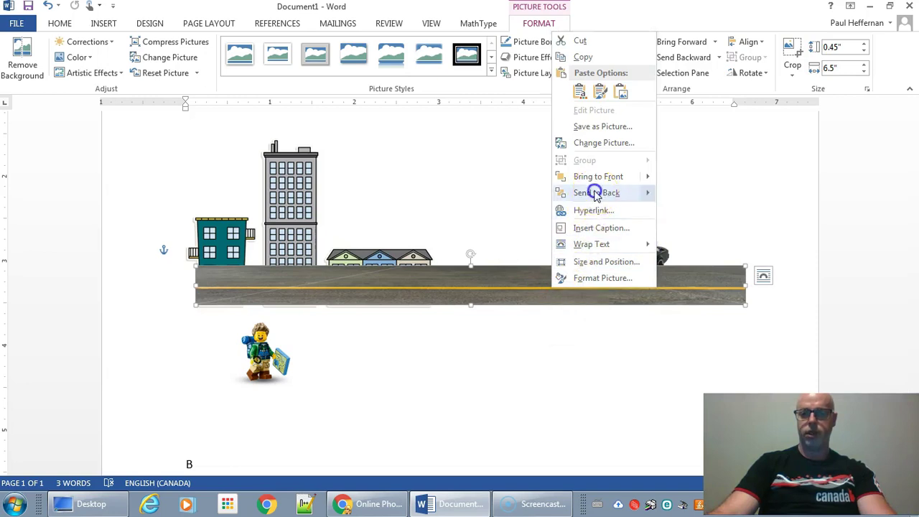
click(596, 193)
drag(626, 261, 637, 260)
Shrink the buildings onto the road's left end and place the hiker beside them
click(286, 230)
drag(286, 230, 305, 204)
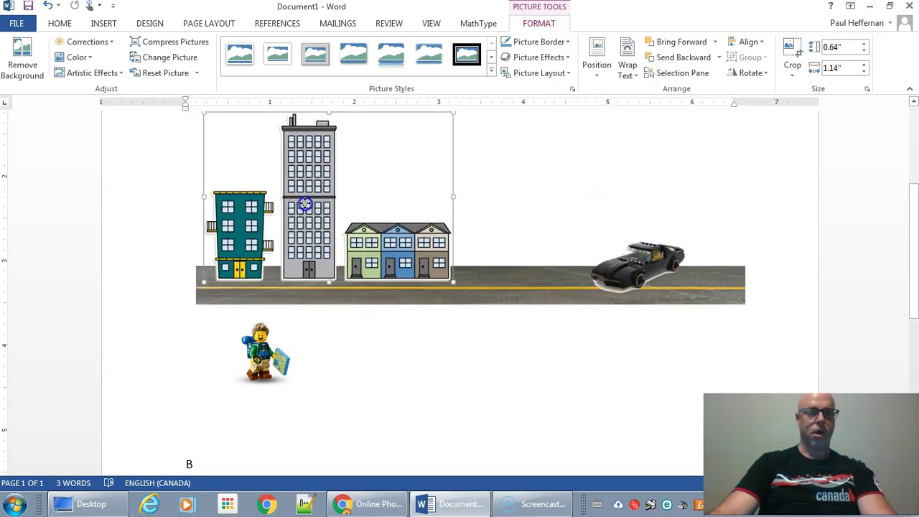
drag(451, 113, 300, 256)
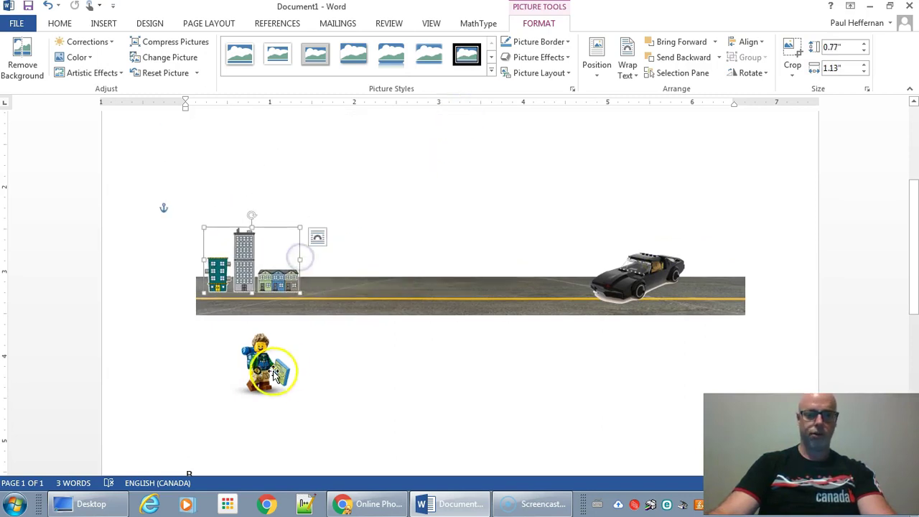
drag(280, 369, 354, 272)
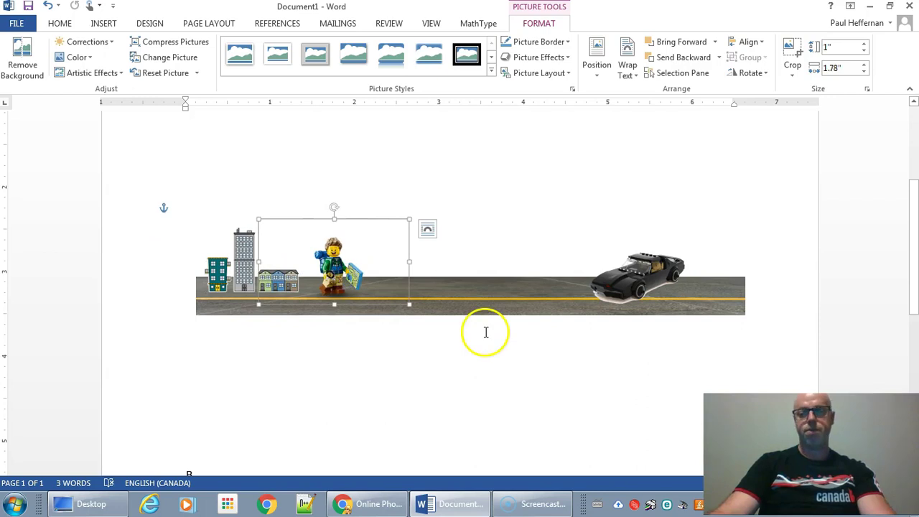
Draw a straight arrow above the car pointing left
click(107, 23)
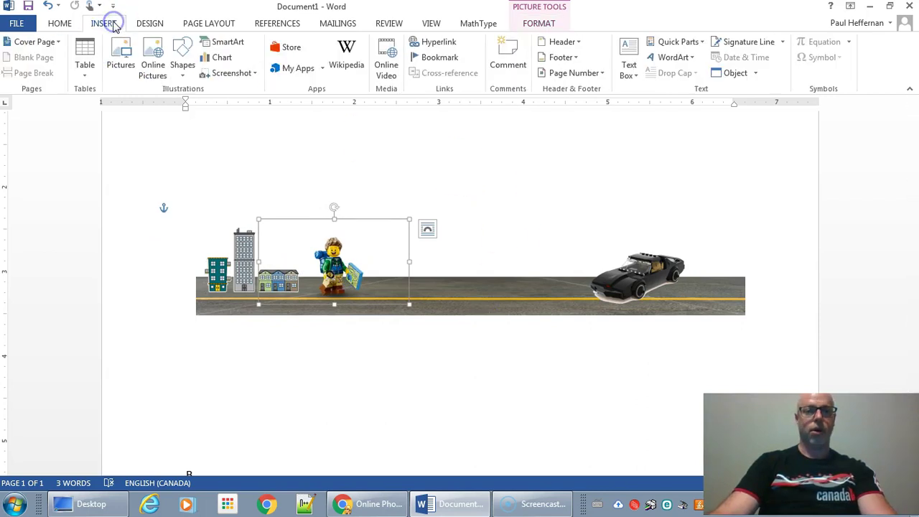
click(182, 66)
click(203, 99)
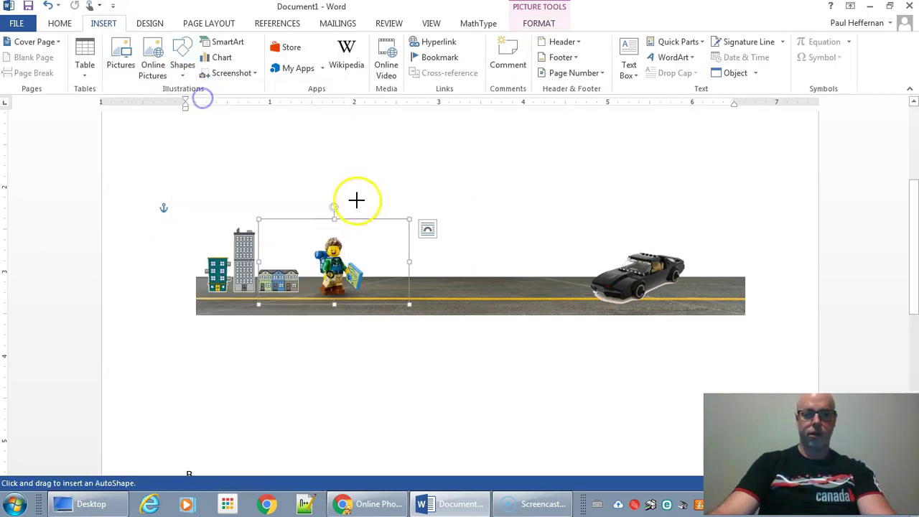
drag(706, 238, 572, 238)
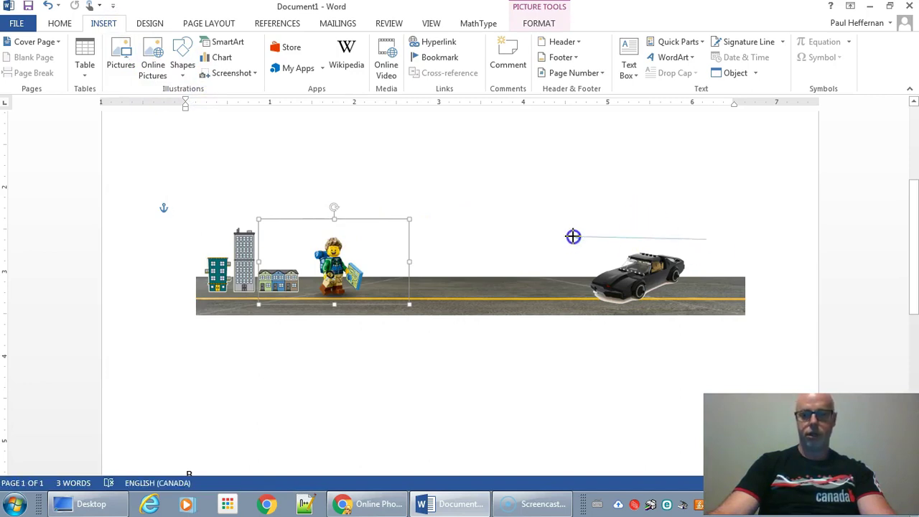
right_click(629, 238)
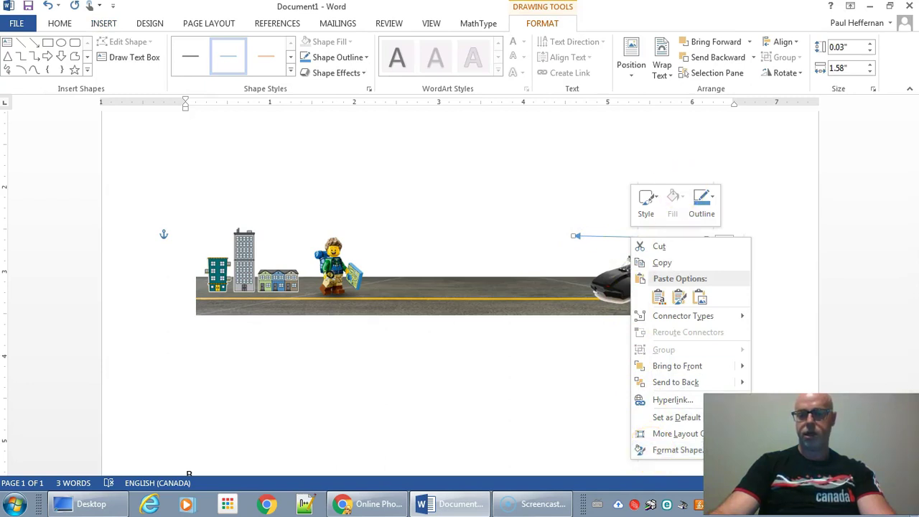
key(Escape)
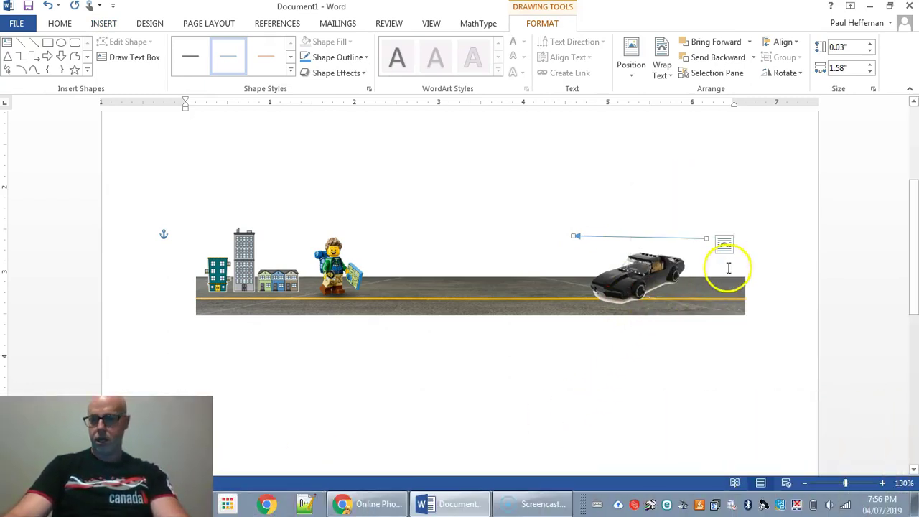
Format the arrow with a red line 3 pt wide, then deselect it
right_click(667, 237)
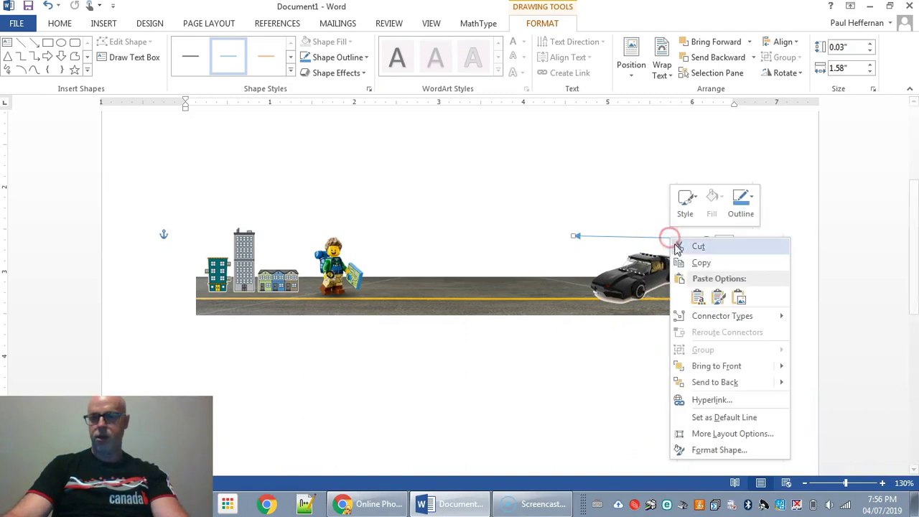
click(722, 452)
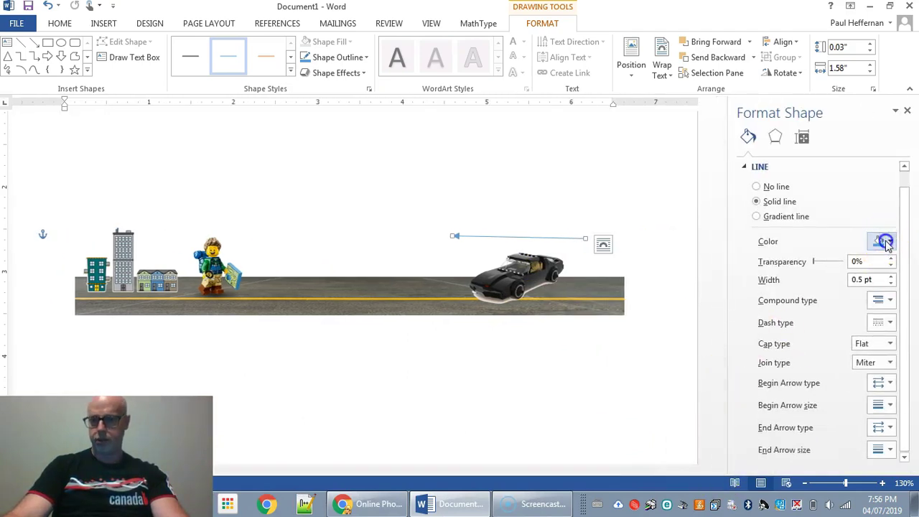
click(885, 242)
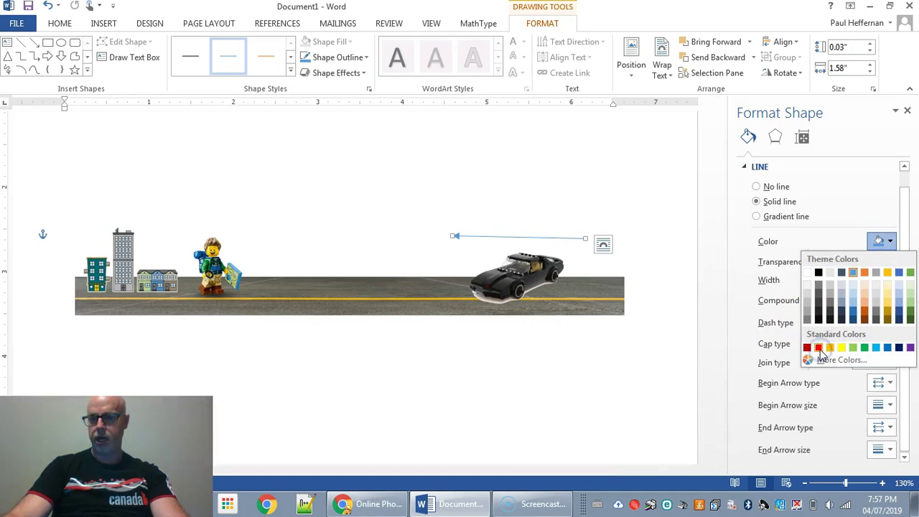
click(817, 350)
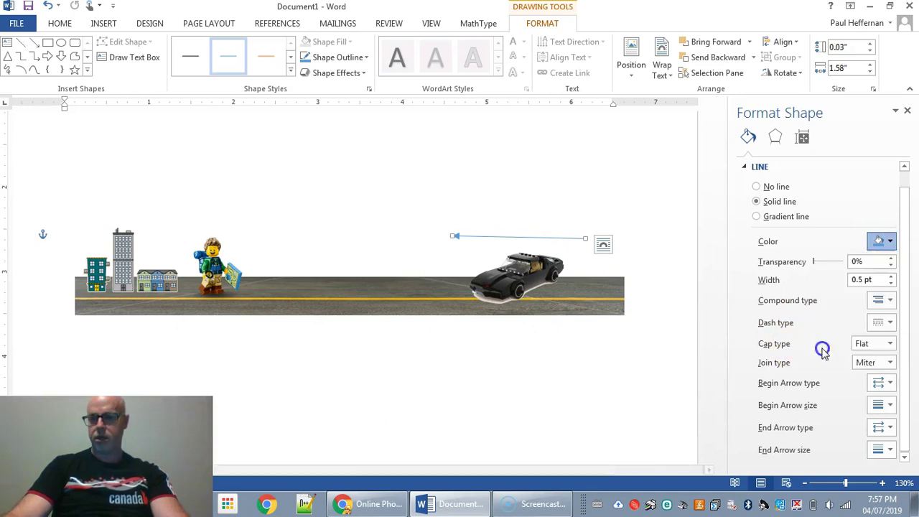
click(882, 282)
text(3)
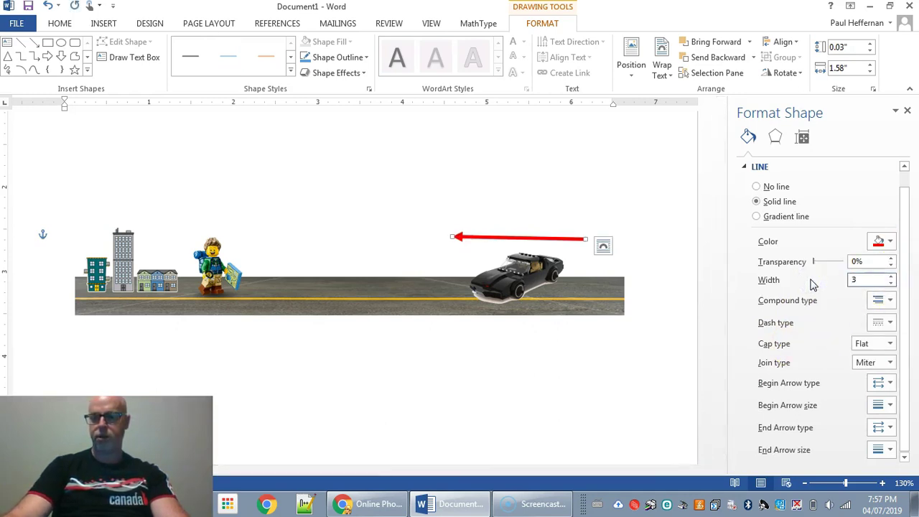
click(754, 247)
click(315, 216)
click(370, 243)
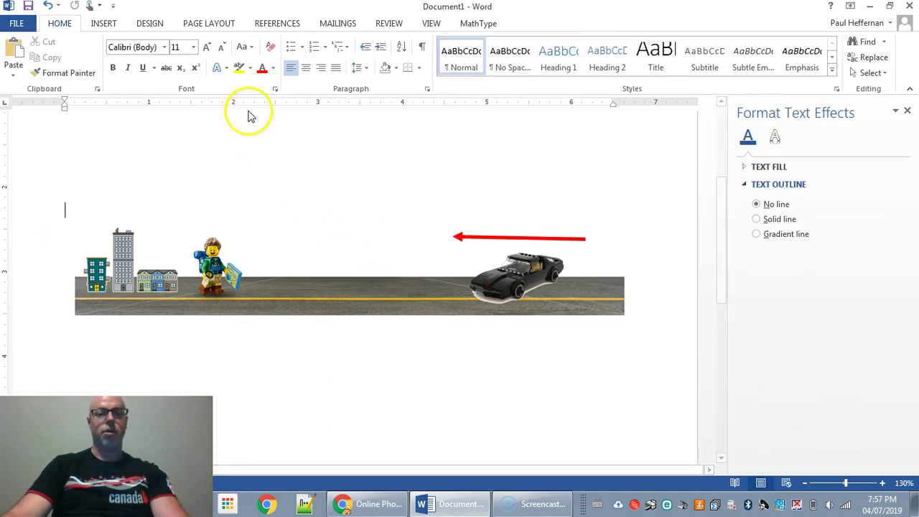
Draw a curve from the road's bottom edge sweeping right below the road
click(104, 25)
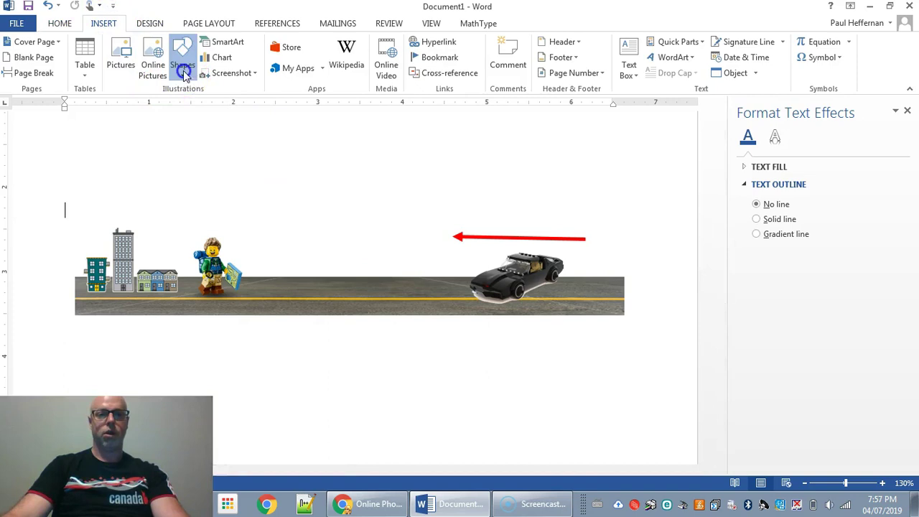
click(183, 68)
click(204, 118)
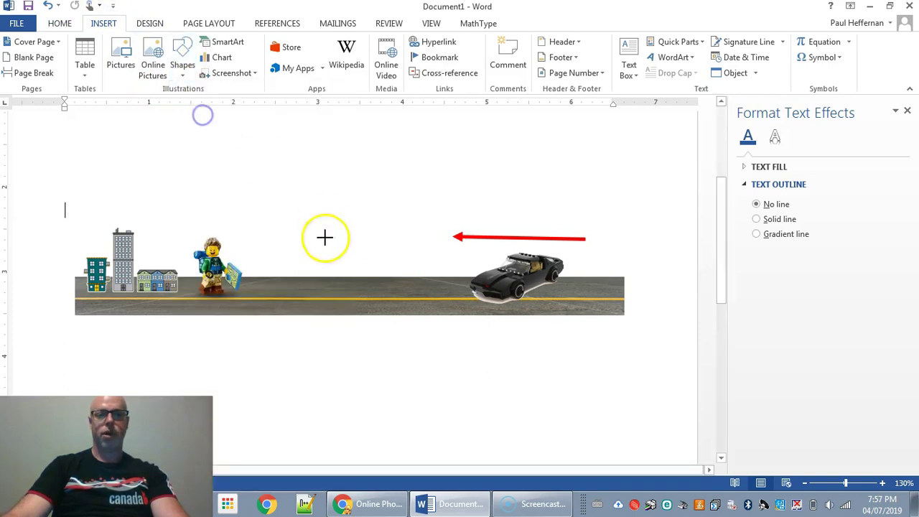
click(213, 304)
click(289, 352)
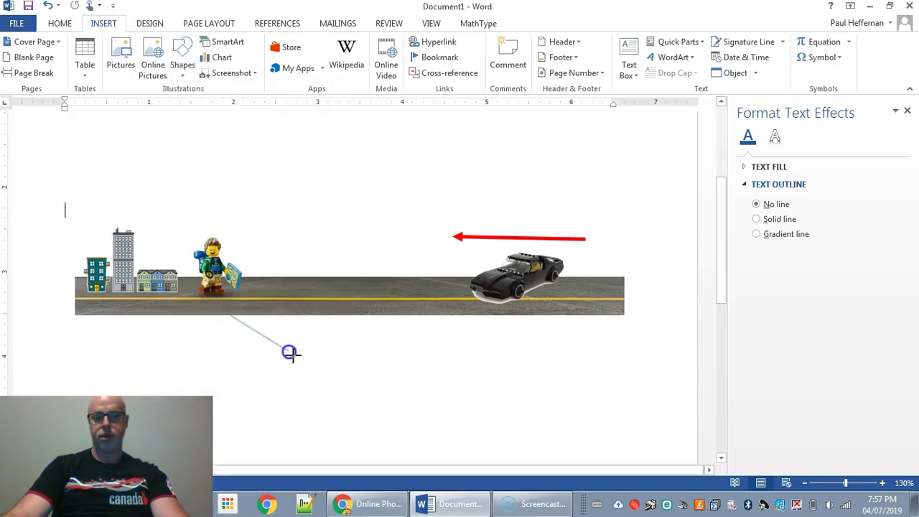
click(418, 341)
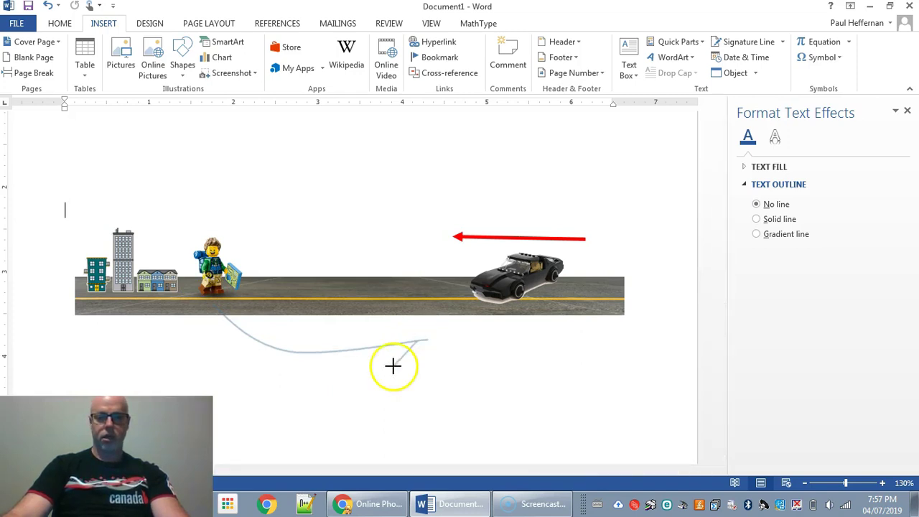
key(Escape)
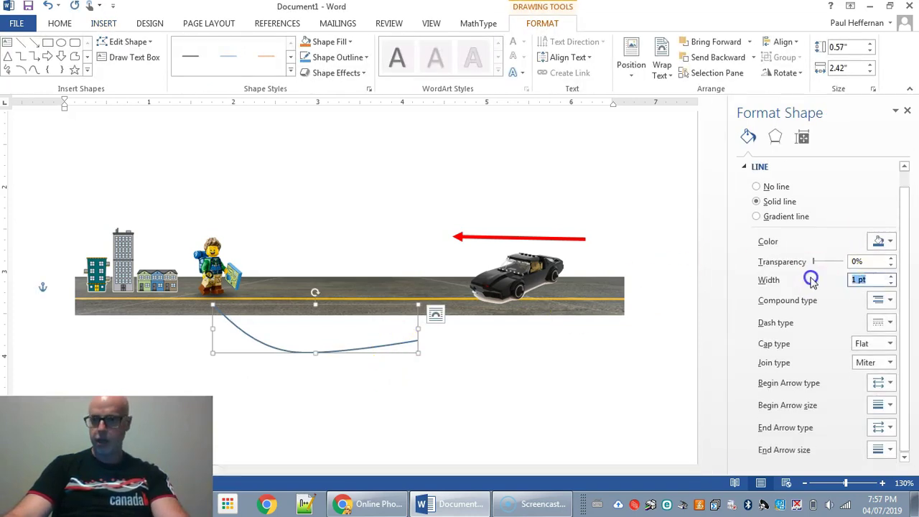
Give the curve a 3 pt width, an end arrowhead, a dashed style and green colour
text(3)
key(Return)
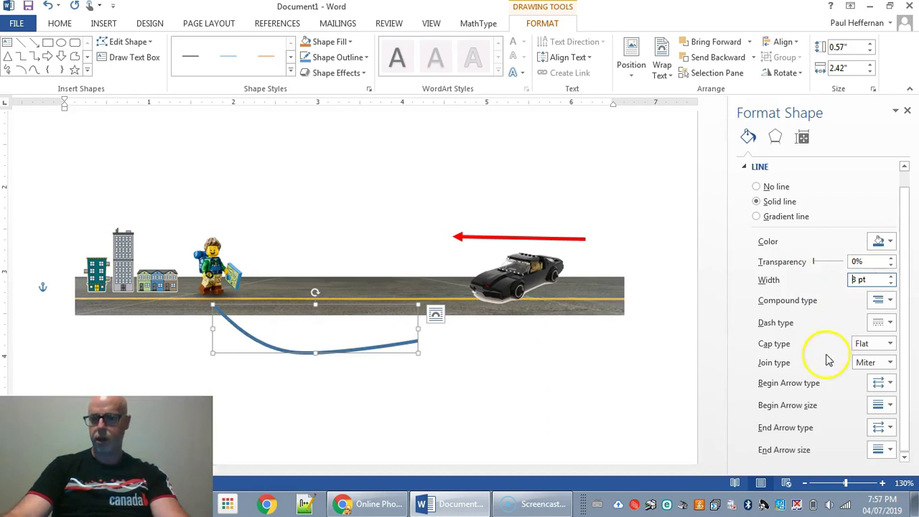
click(891, 427)
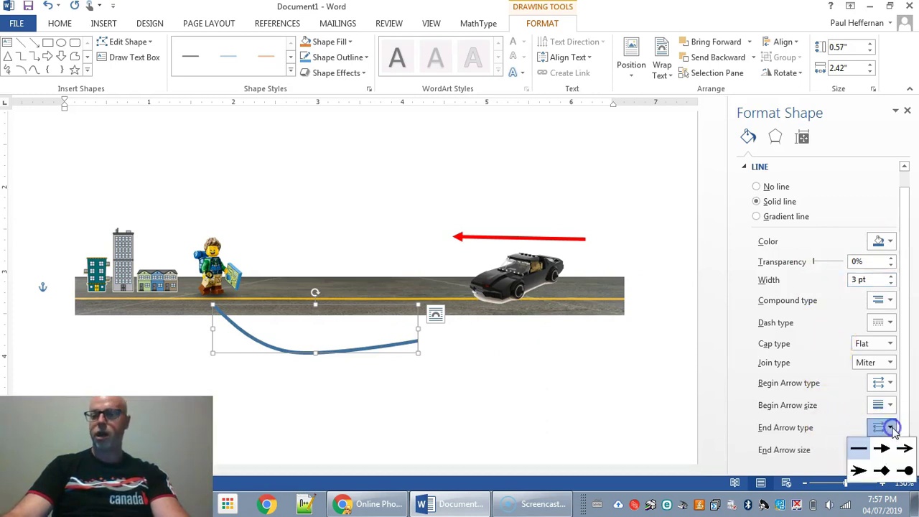
click(883, 449)
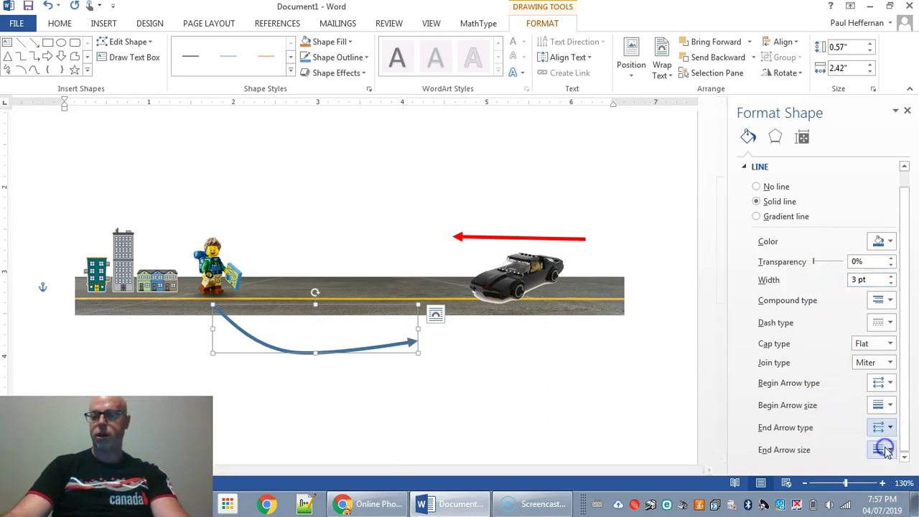
click(890, 323)
click(873, 359)
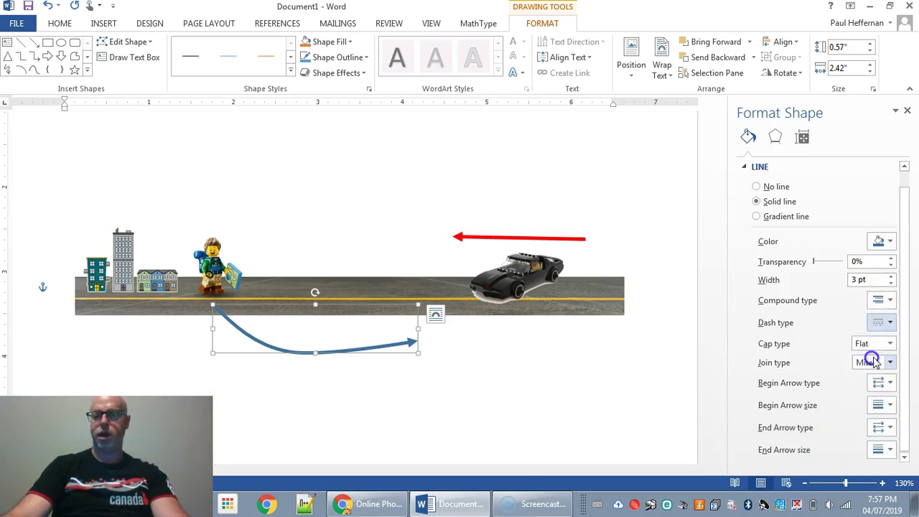
click(880, 243)
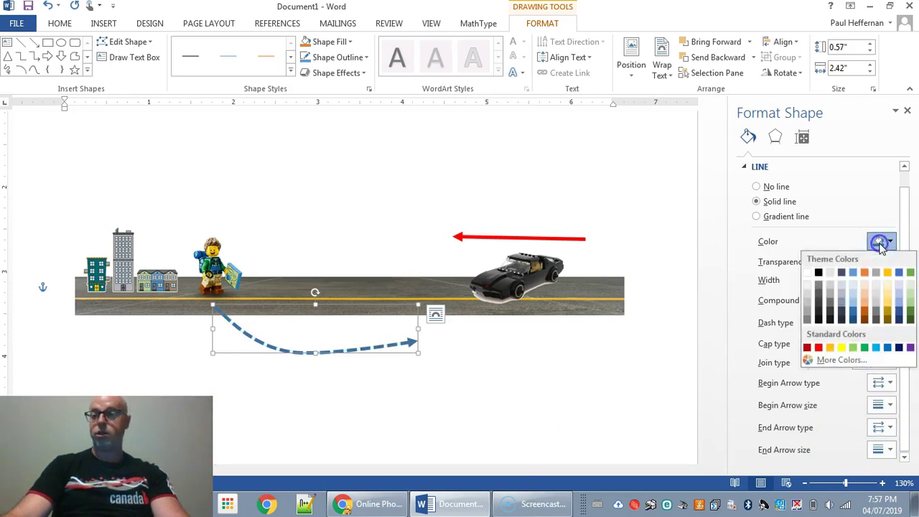
click(865, 348)
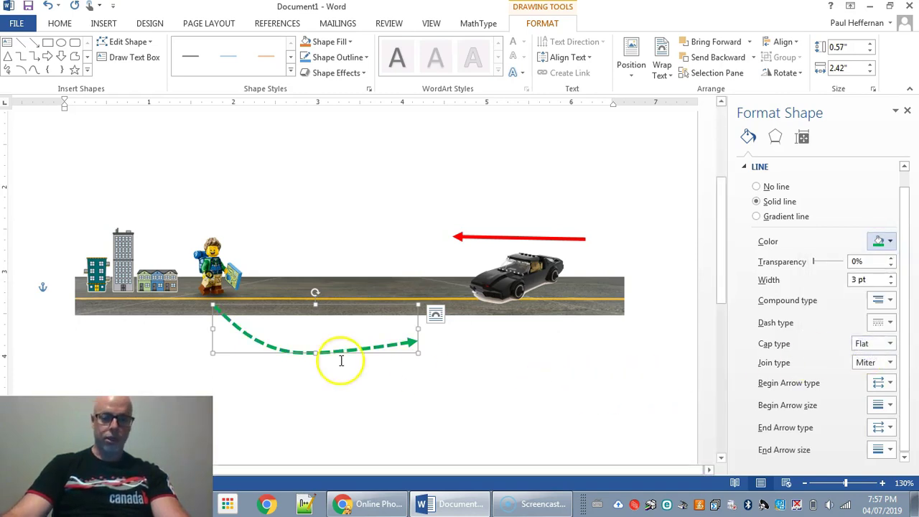
Move the green curve up so it starts at the hiker's feet
drag(339, 351, 345, 330)
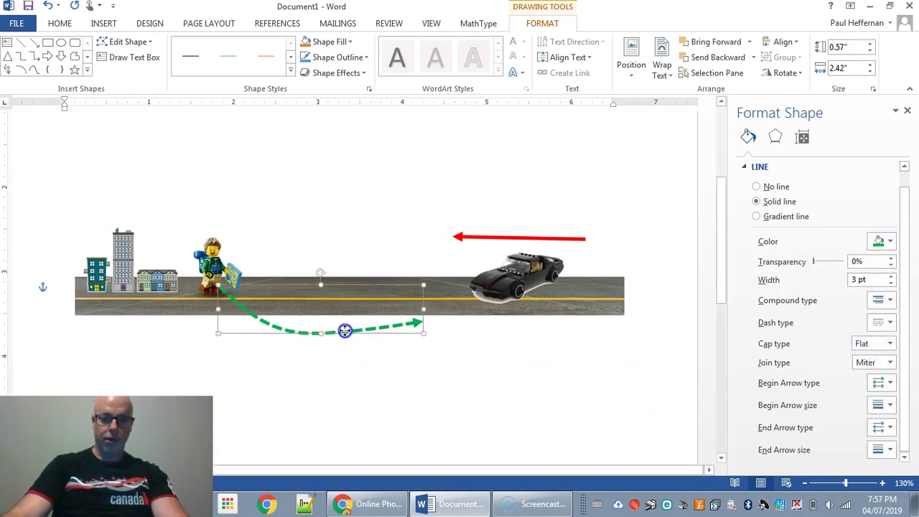
click(517, 284)
click(533, 240)
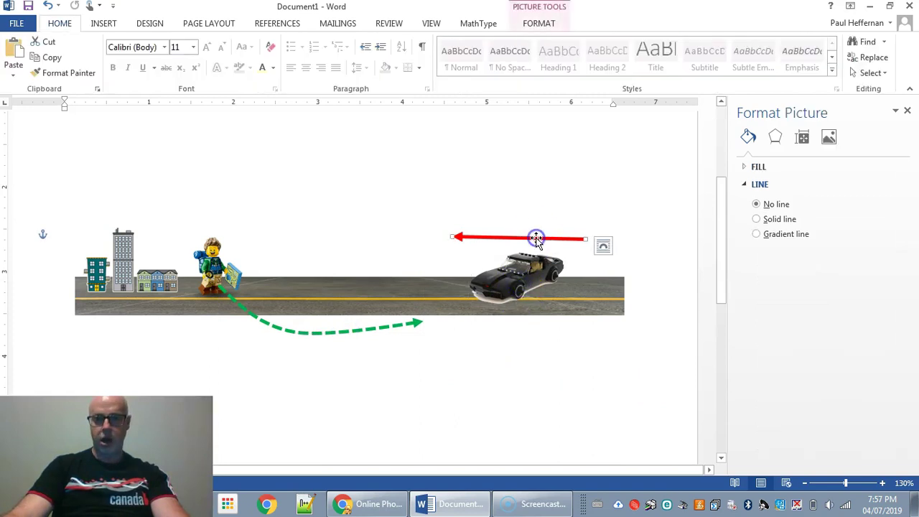
Insert the robot.jpg picture into the document
click(164, 191)
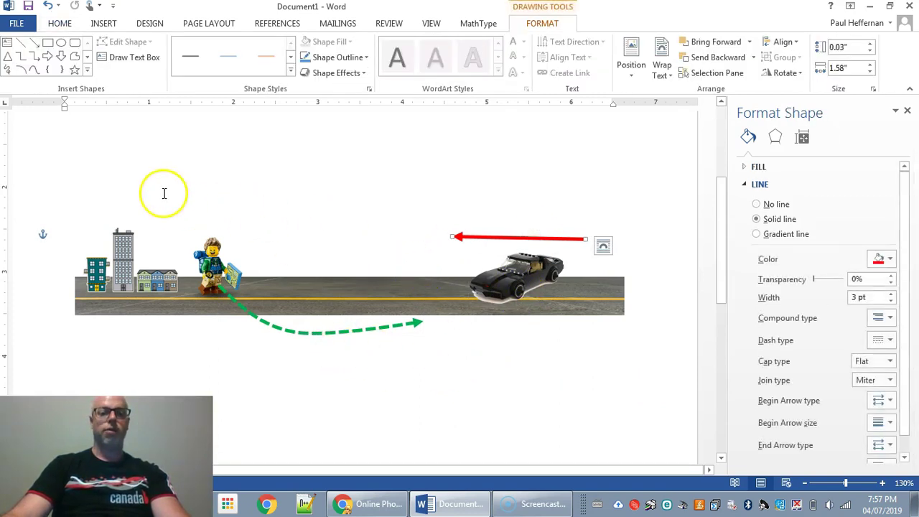
click(103, 24)
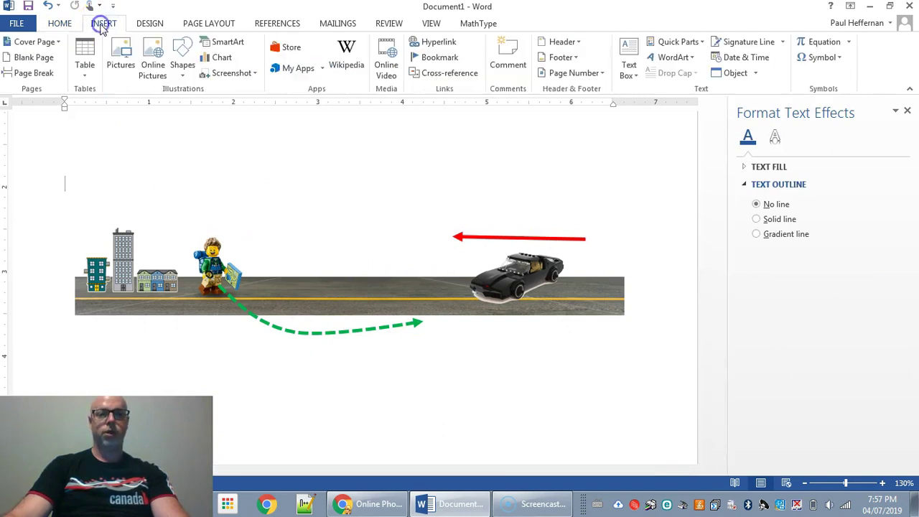
click(124, 58)
drag(540, 235, 540, 264)
click(308, 288)
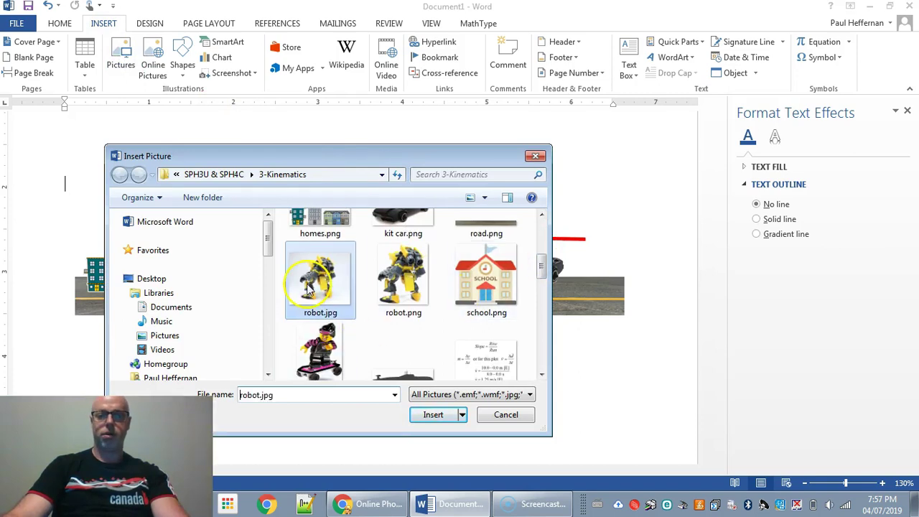
click(433, 414)
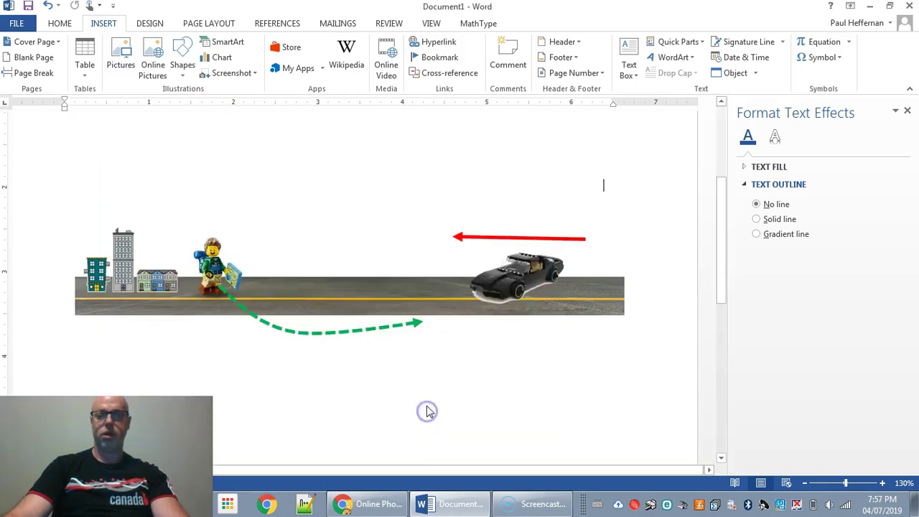
scroll(485, 293, down, 3)
scroll(475, 290, up, 3)
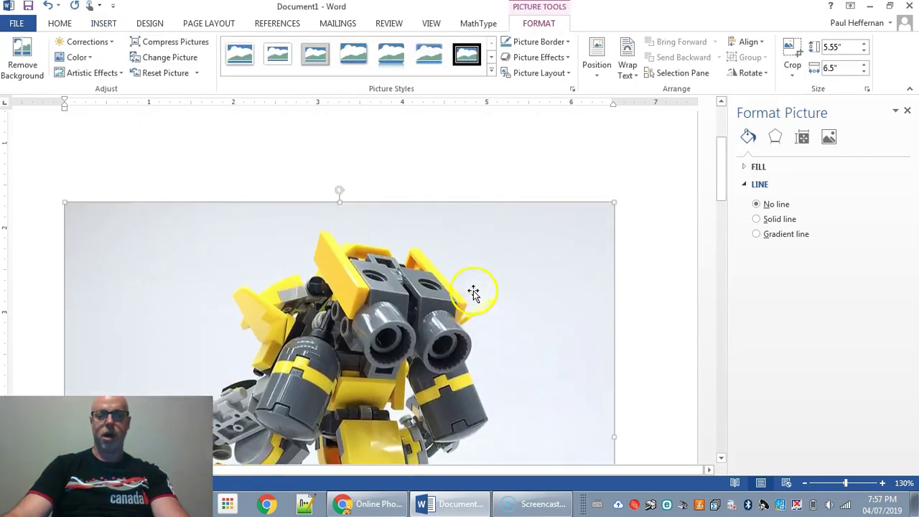
Make the robot 2 inches tall, behind text, and move it onto the road between hiker and car
click(845, 48)
text(2)
key(Return)
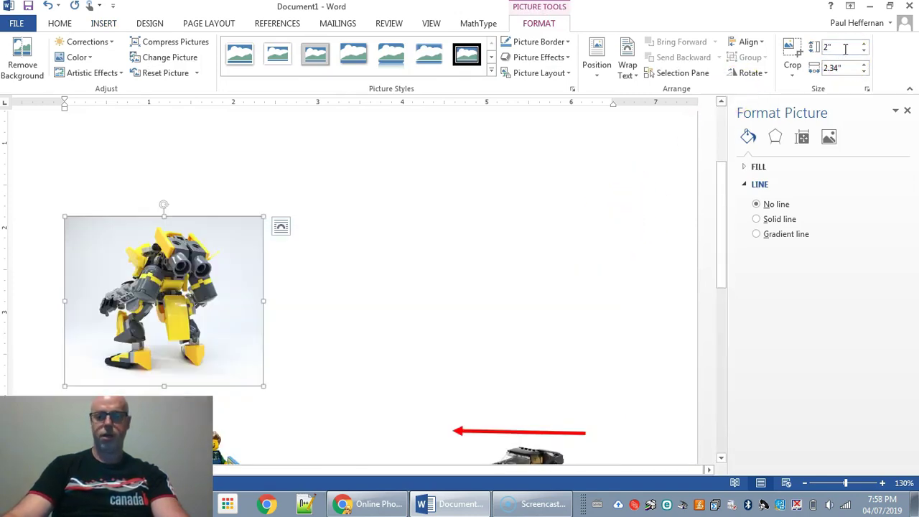
click(280, 228)
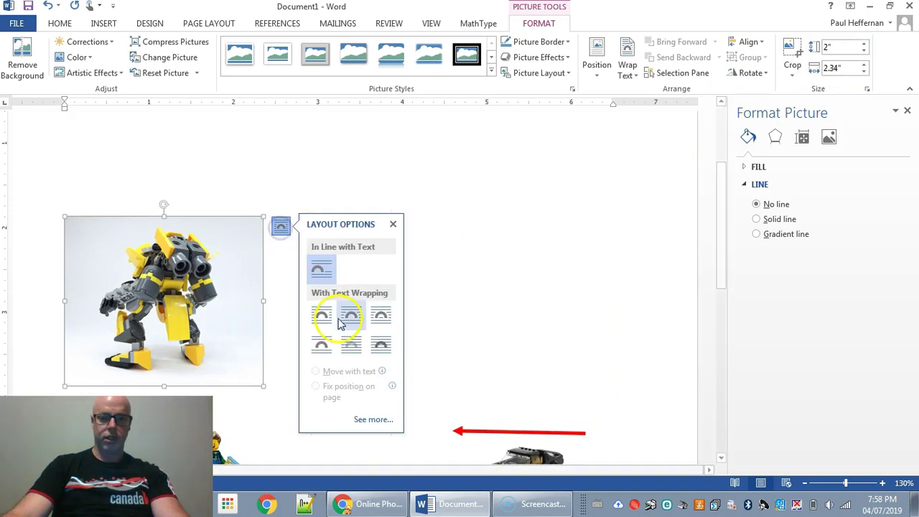
click(351, 345)
drag(244, 307, 420, 307)
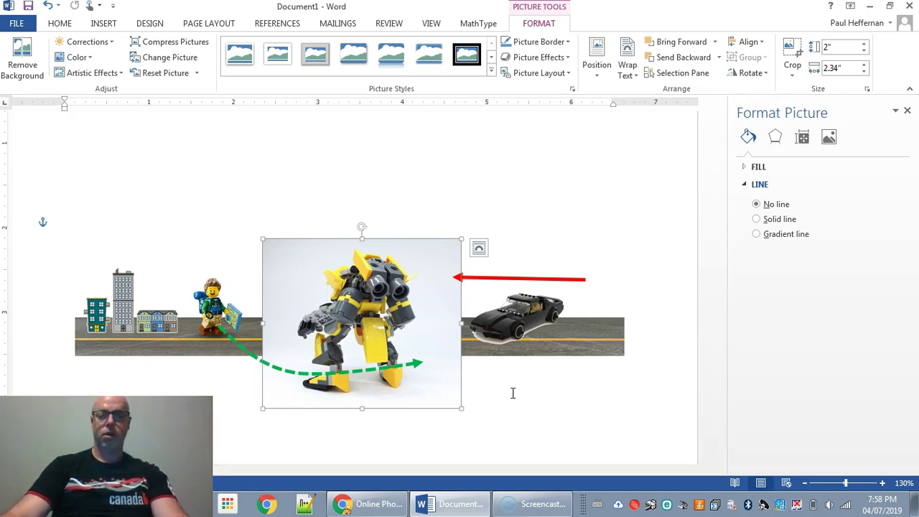
Return to Pixlr and close both earlier robot images without saving
click(370, 503)
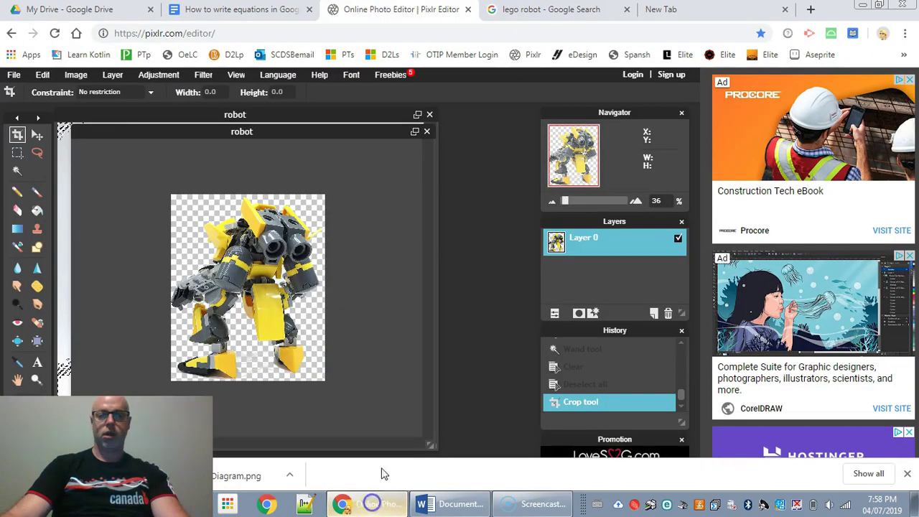
click(426, 132)
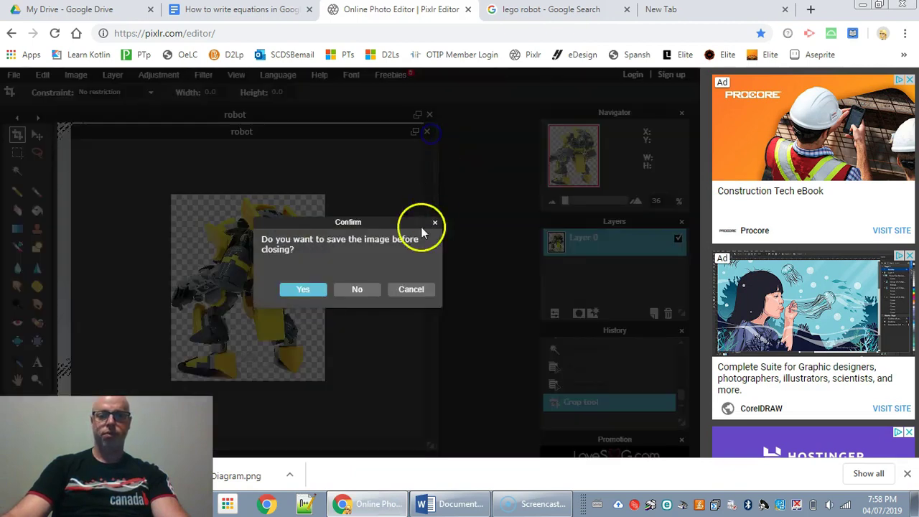
click(374, 288)
click(428, 114)
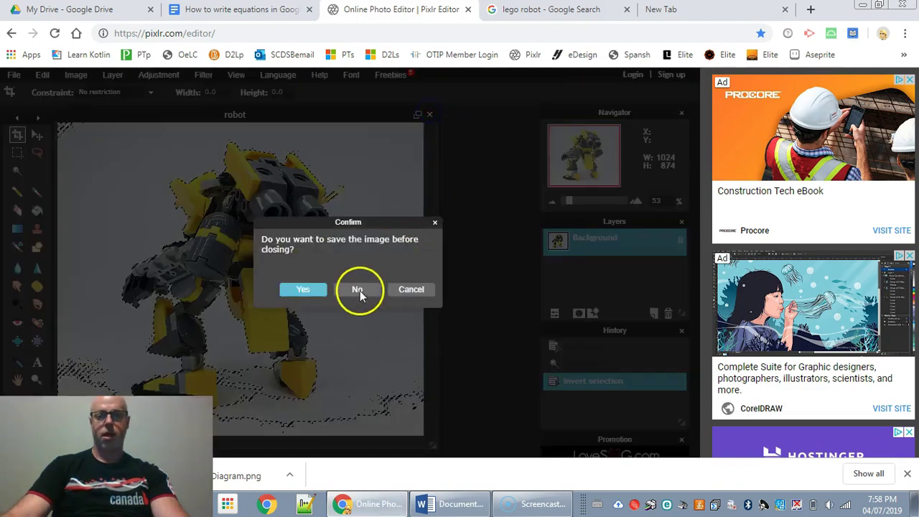
click(359, 290)
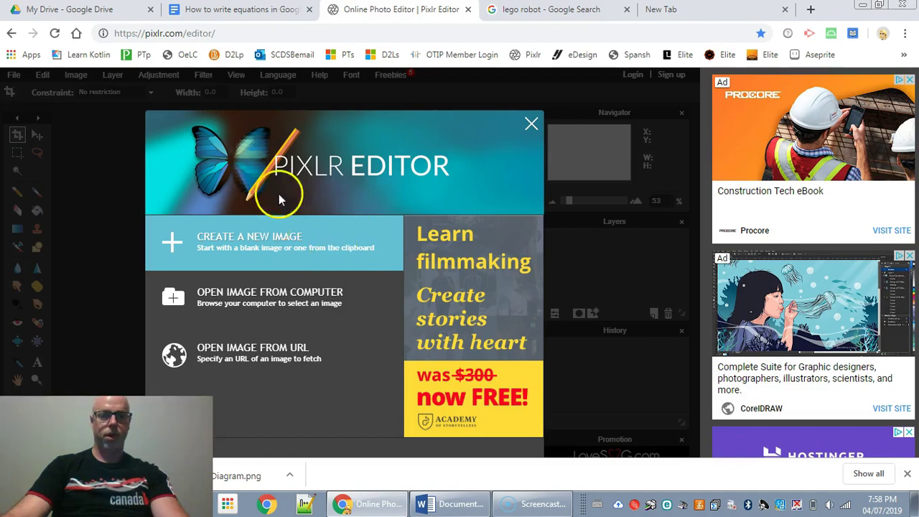
Open robot.jpg from the computer in Pixlr
click(261, 305)
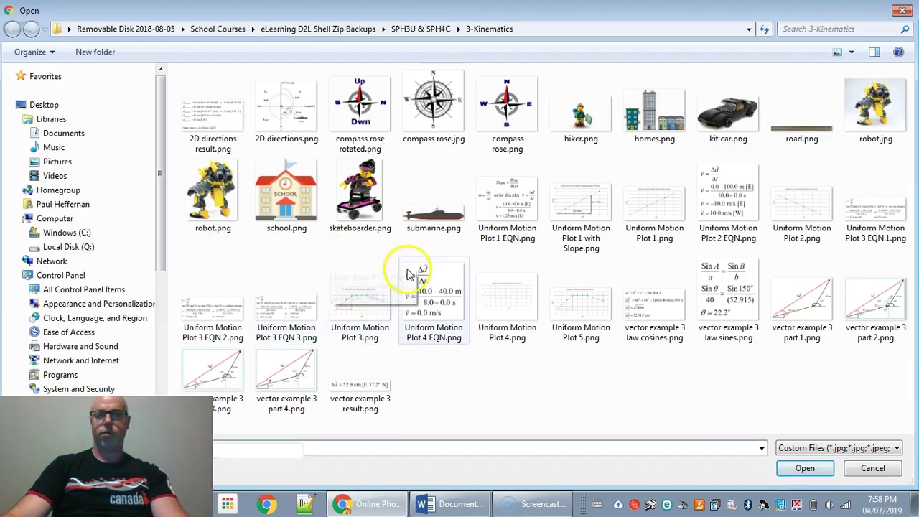
click(877, 108)
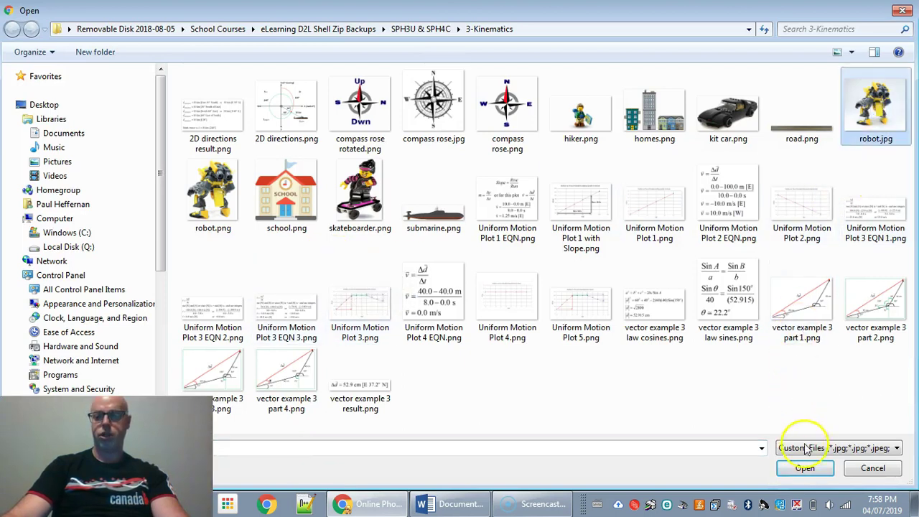
click(810, 468)
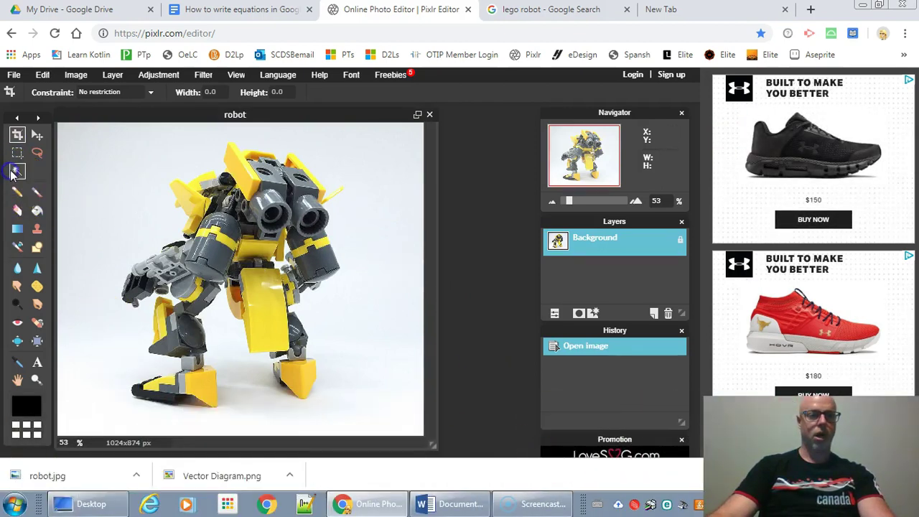
Select the white background with a tolerance-10 magic wand, invert the selection, and copy the robot
click(17, 171)
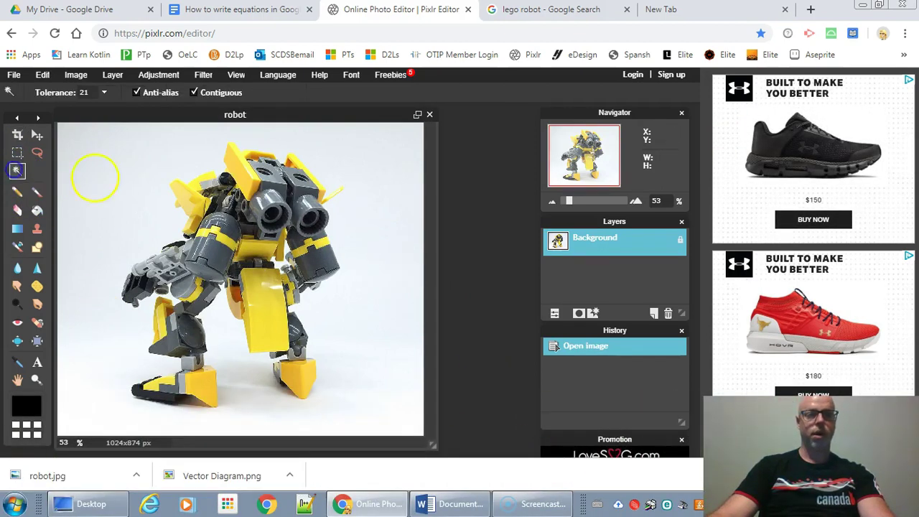
double_click(82, 94)
text(10)
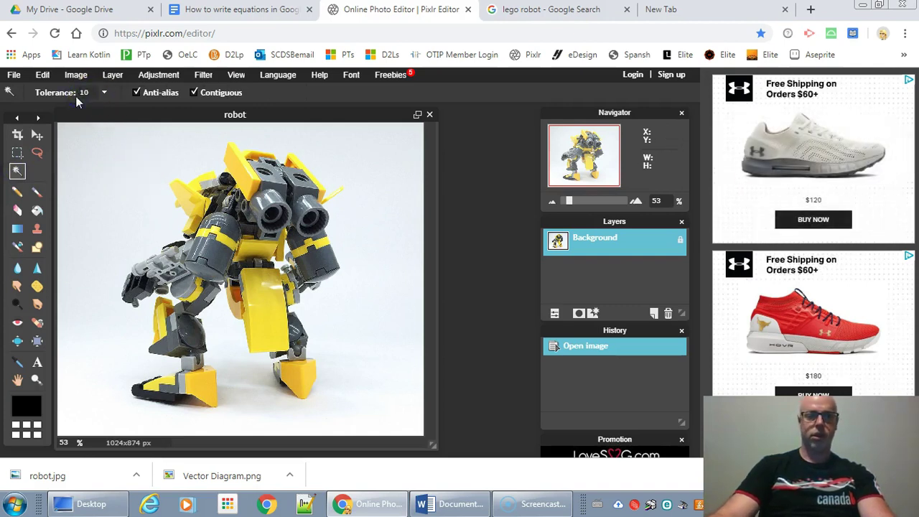
click(116, 176)
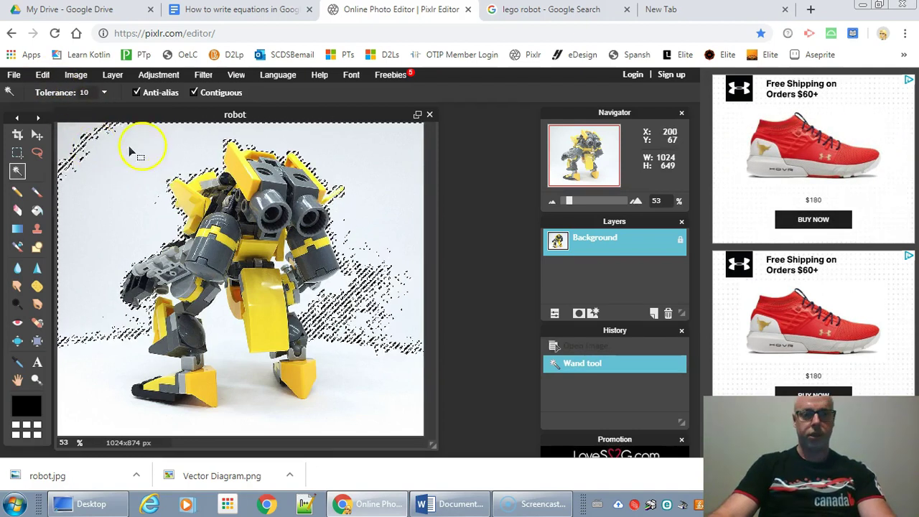
click(43, 75)
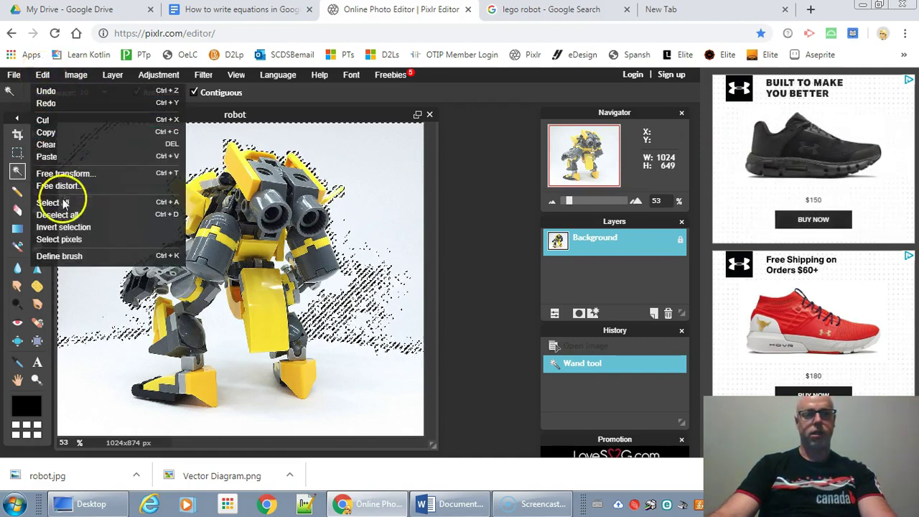
click(64, 227)
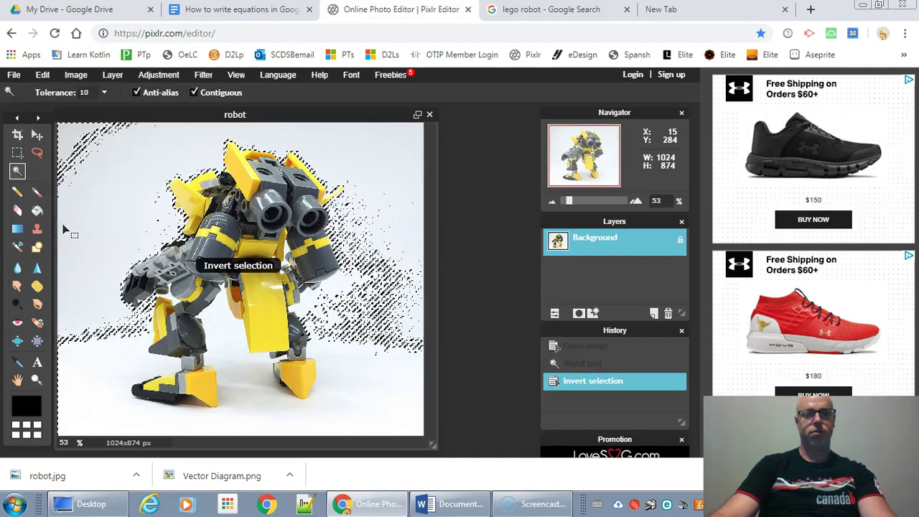
click(42, 76)
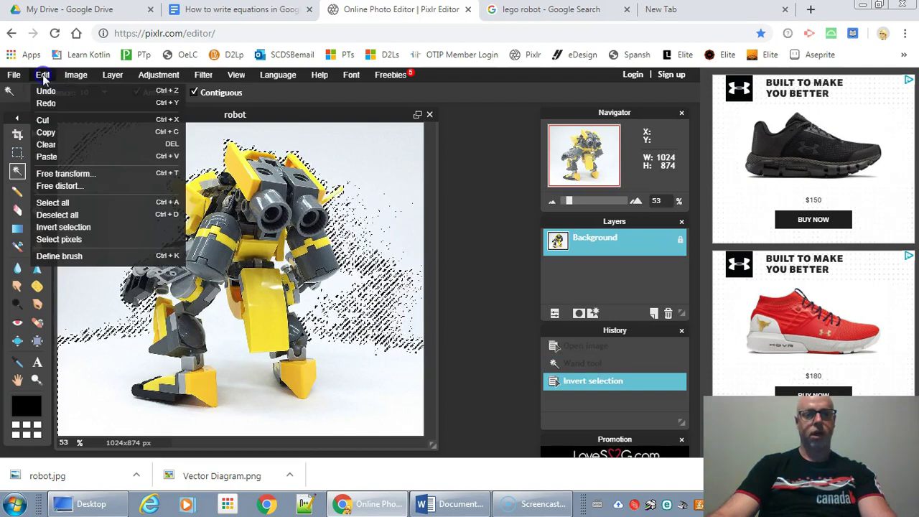
click(58, 132)
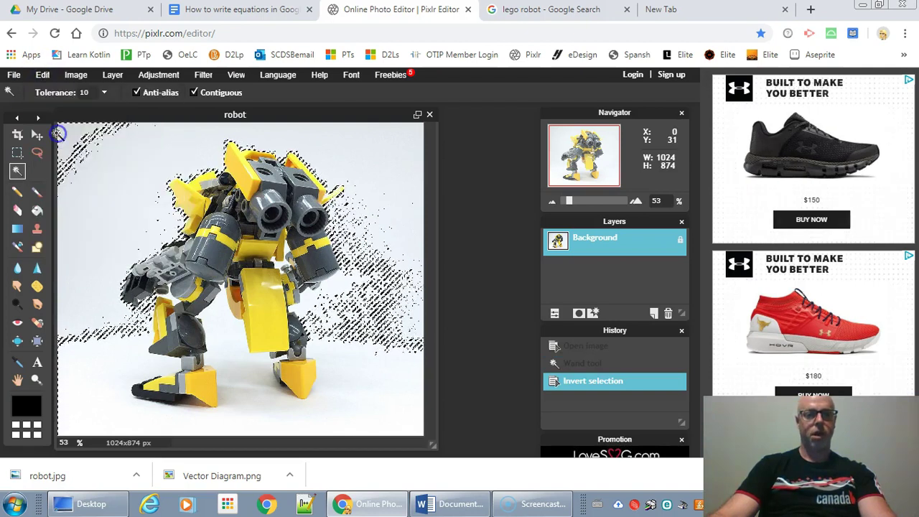
Create a new transparent image filled from the clipboard with the copied robot
click(13, 75)
click(23, 92)
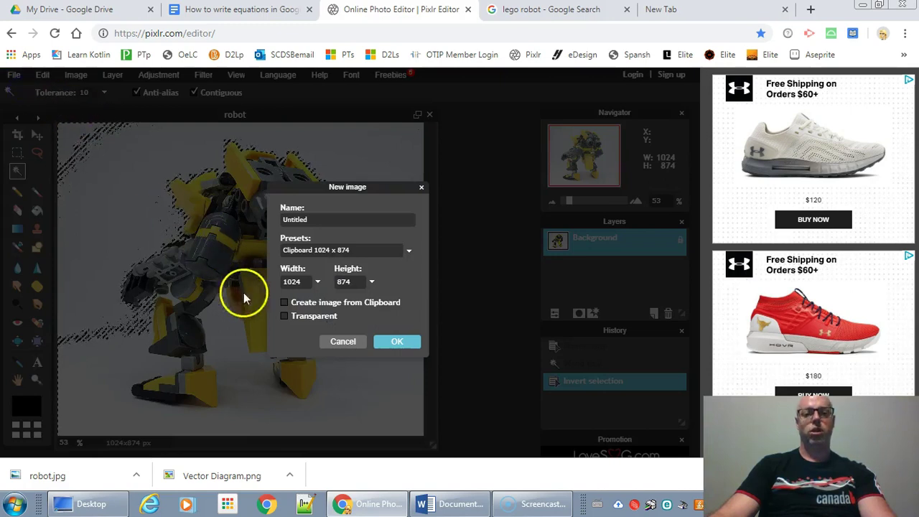
click(285, 316)
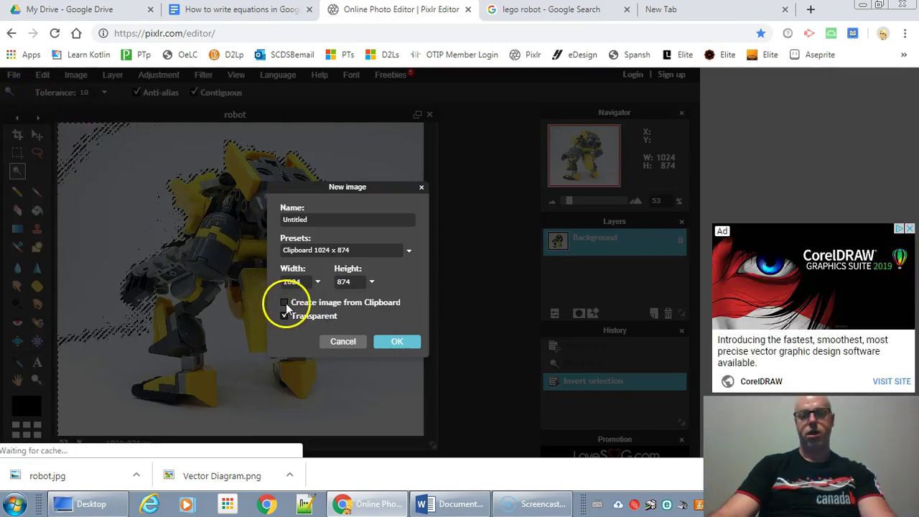
click(285, 303)
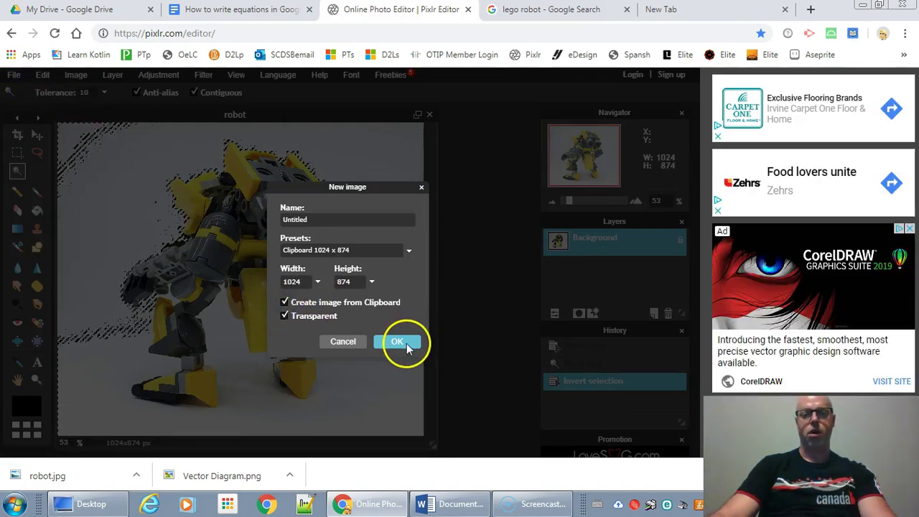
click(405, 345)
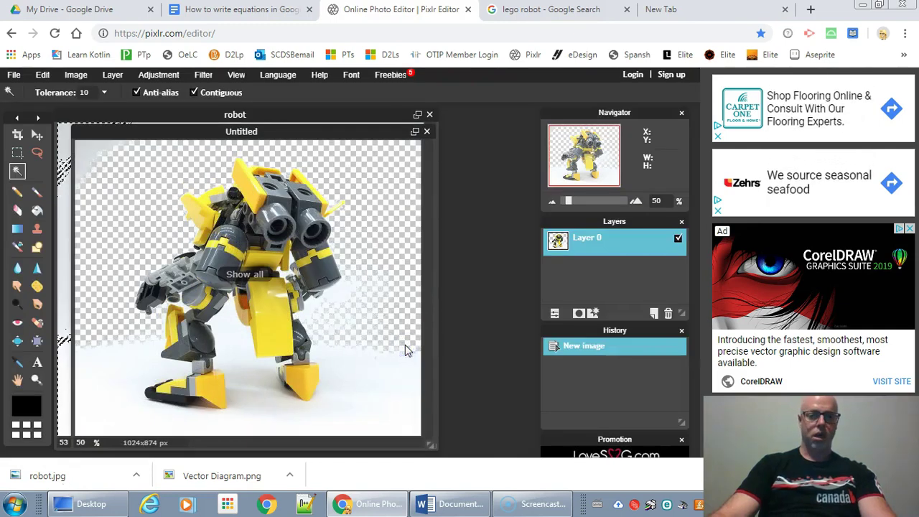
Clear the leftover white in the top-left corner, on the floor and right of the robot
click(151, 188)
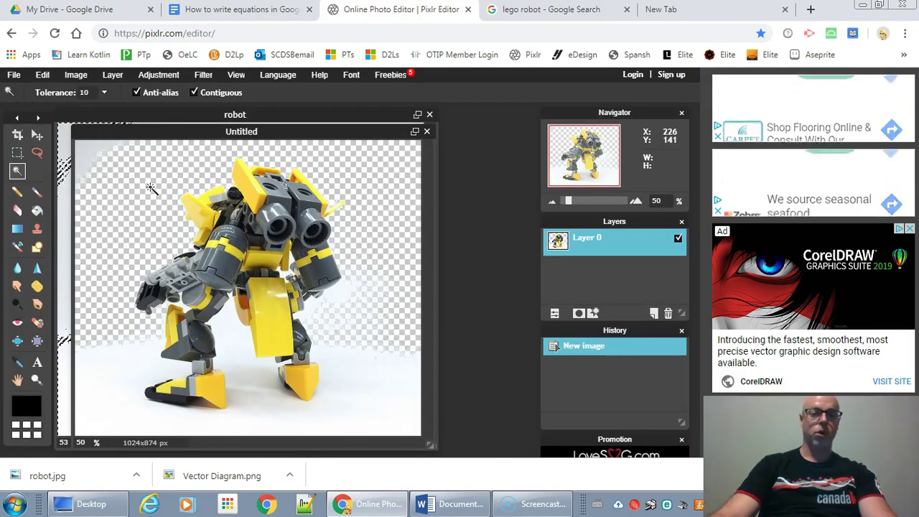
click(91, 156)
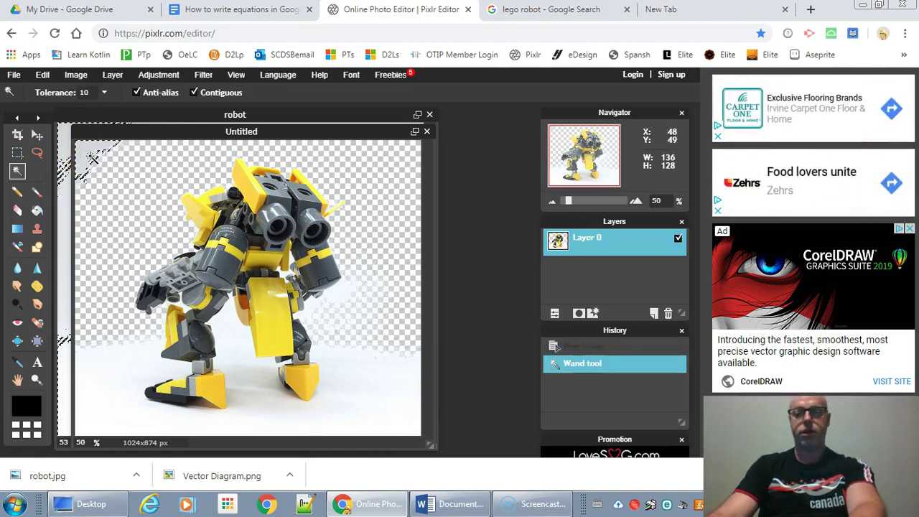
key(Delete)
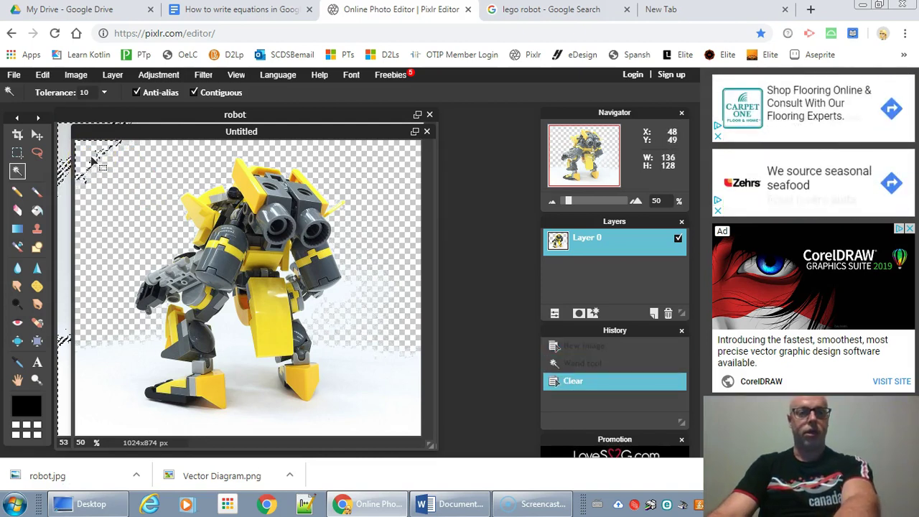
click(121, 410)
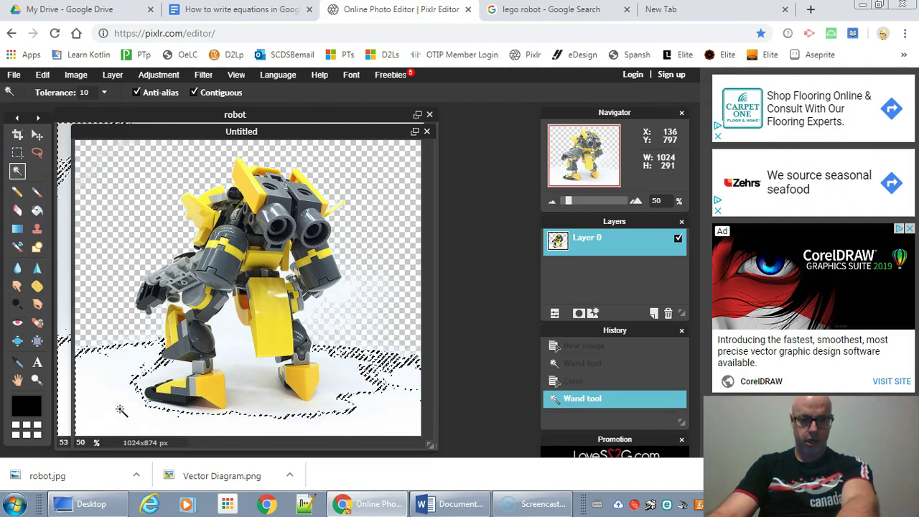
key(Delete)
click(376, 299)
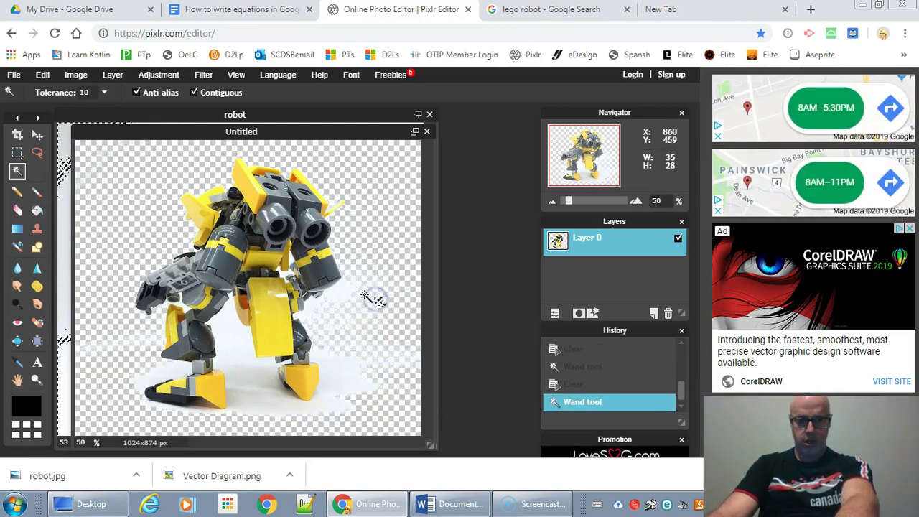
click(351, 293)
key(Delete)
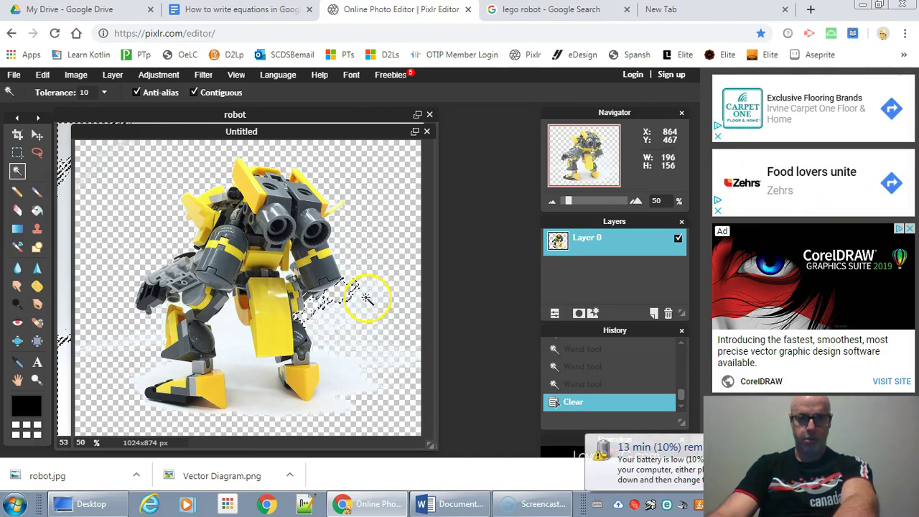
Clear the leftover white floor patches around the robot's feet and left foot
click(376, 372)
click(349, 365)
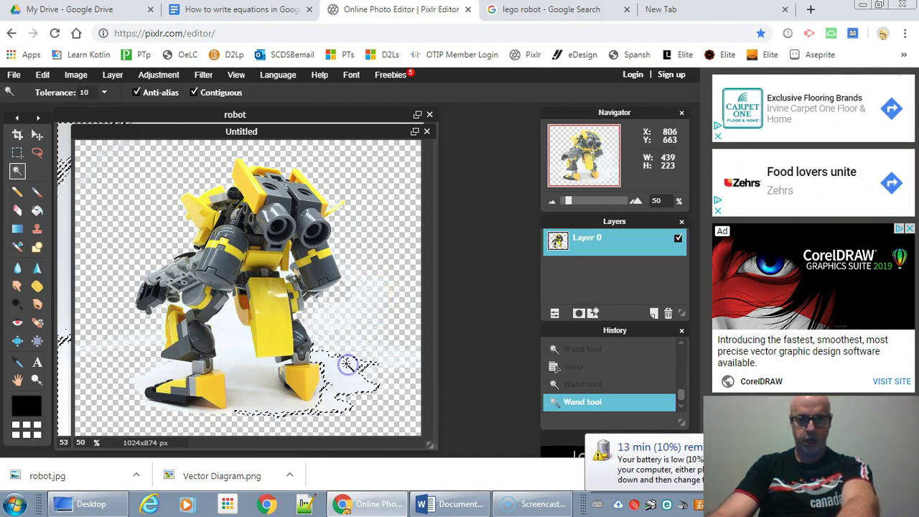
key(Delete)
click(396, 363)
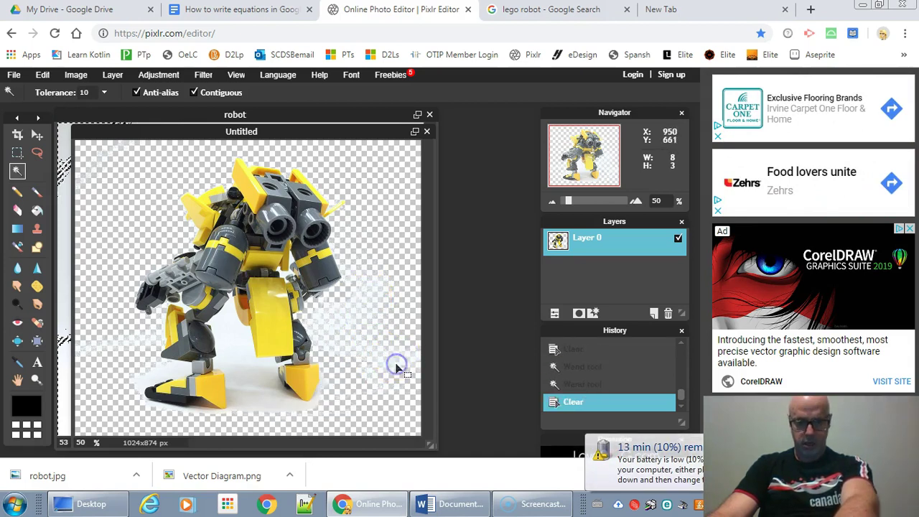
key(Delete)
click(251, 404)
key(Delete)
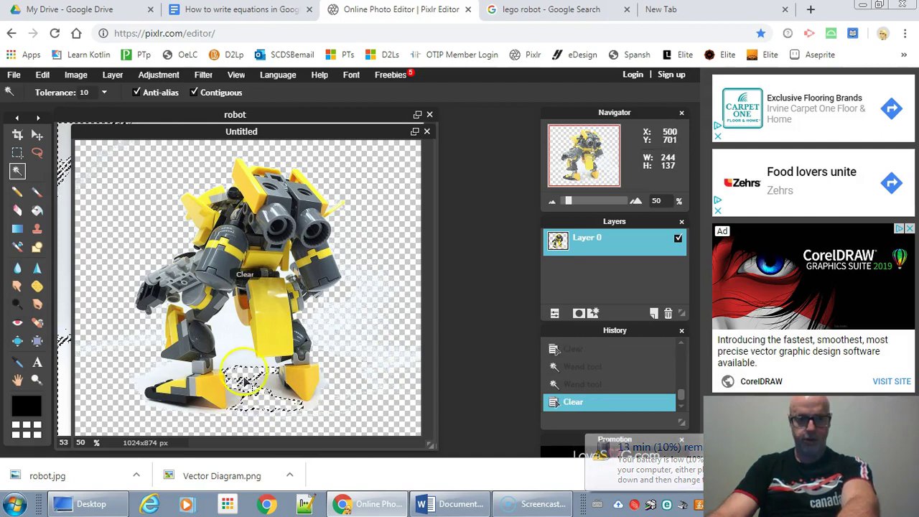
click(237, 353)
key(Delete)
click(174, 374)
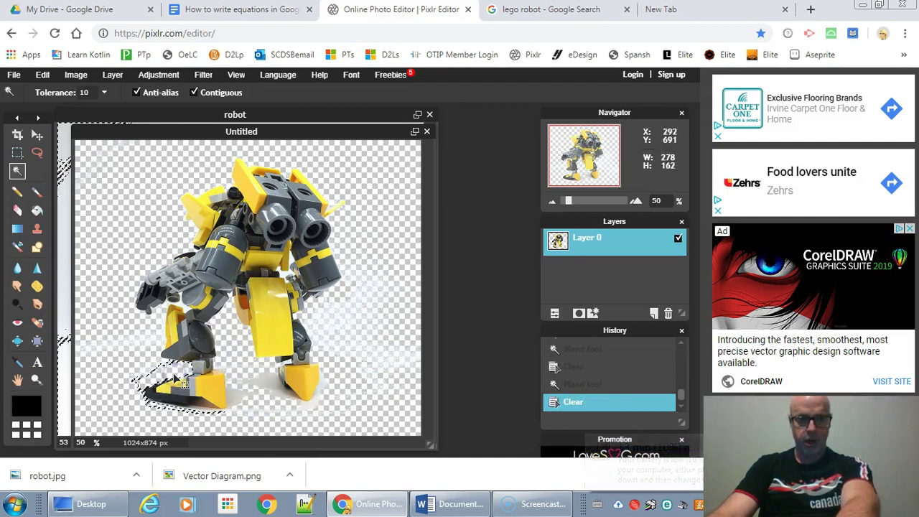
key(Delete)
Clear the remaining small leftover patches beside the robot's legs
click(345, 319)
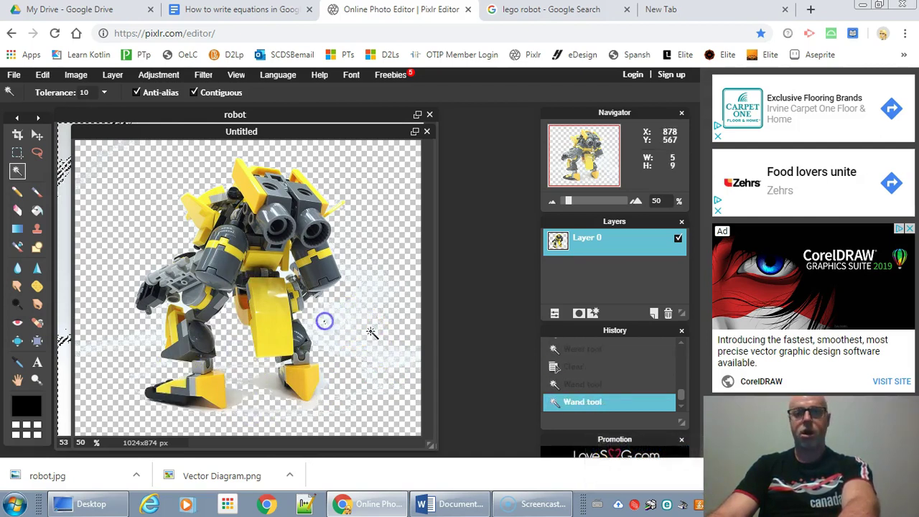
click(200, 351)
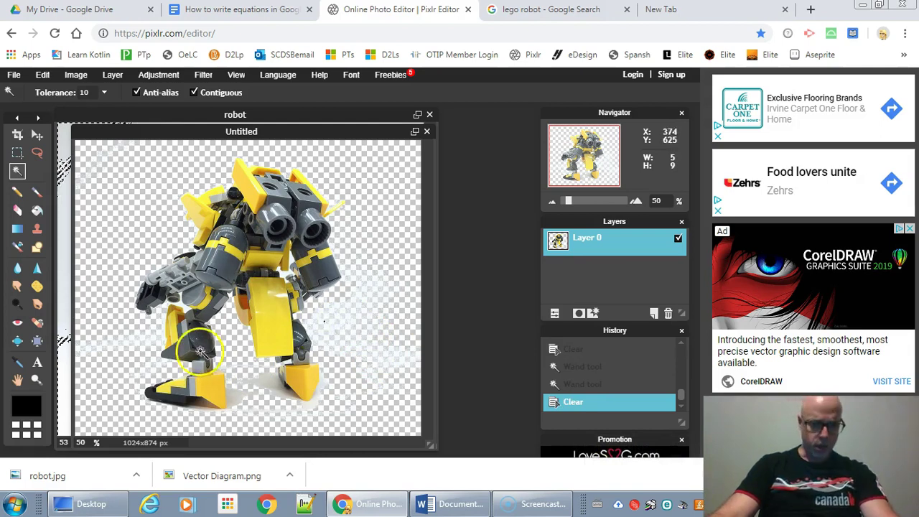
click(127, 349)
key(Delete)
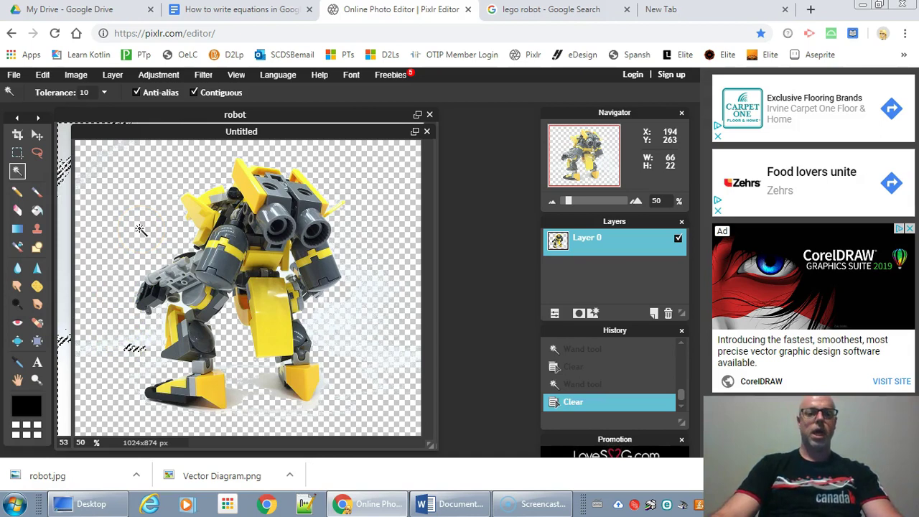
scroll(139, 227, up, 1)
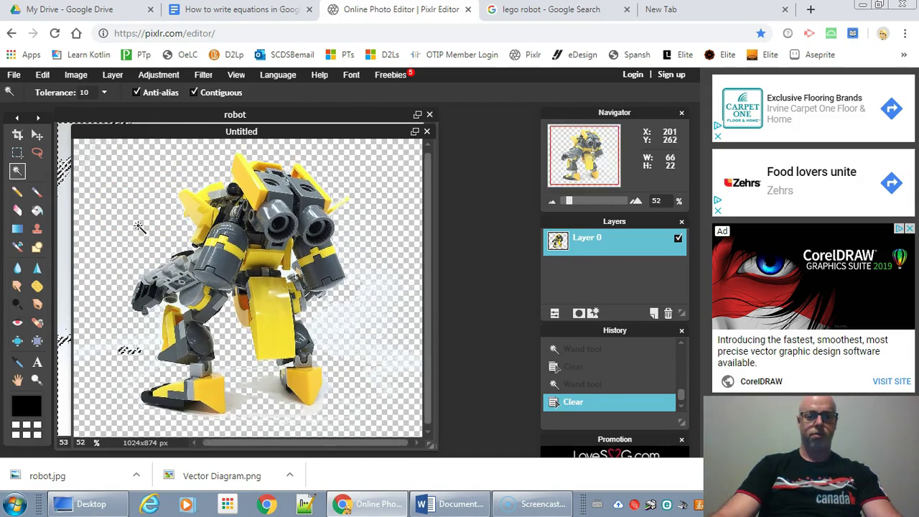
scroll(139, 227, down, 2)
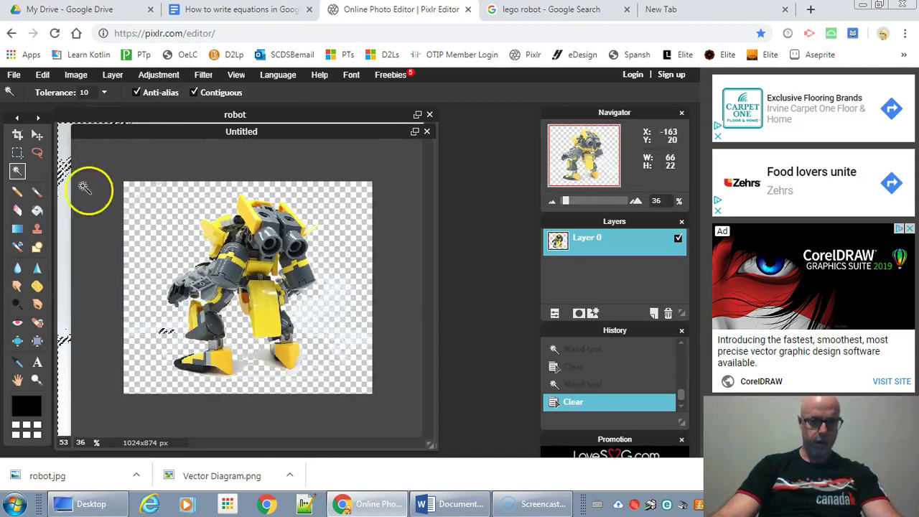
Crop the image to a tight box around the robot, leaving it 625×744 px
click(17, 135)
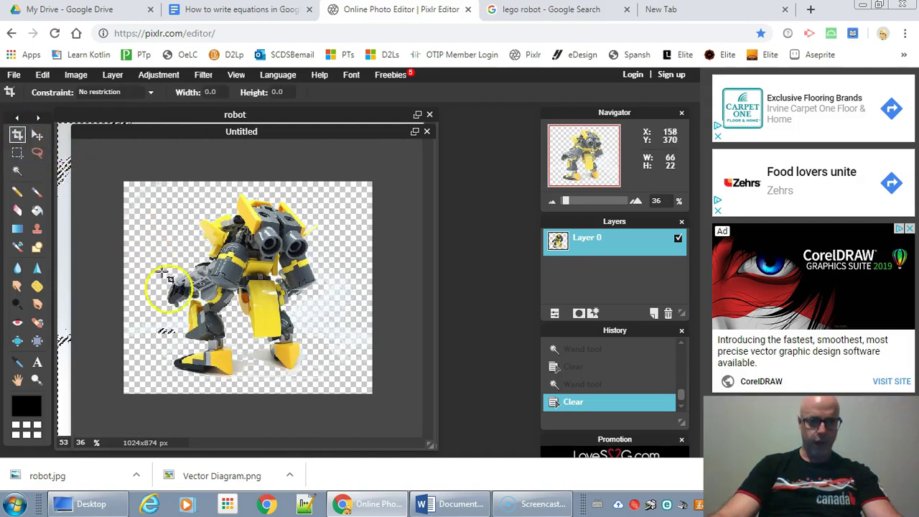
drag(167, 374, 321, 194)
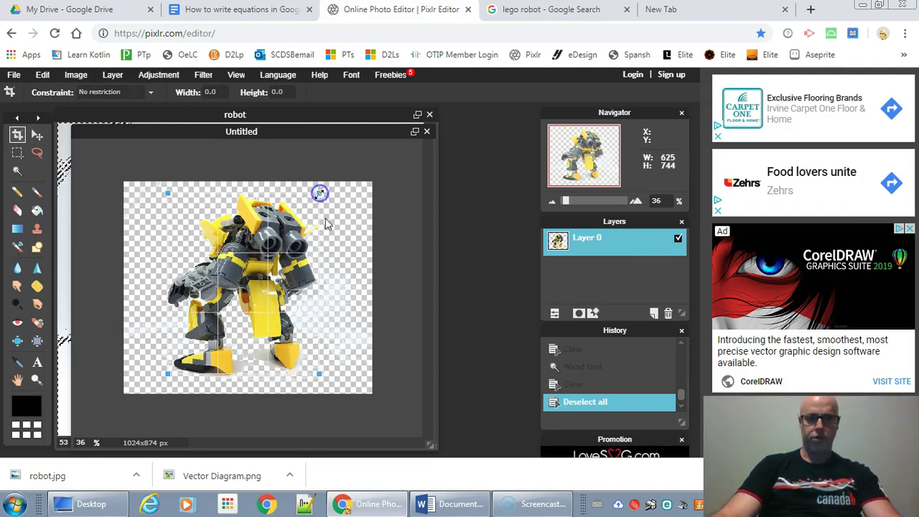
click(395, 276)
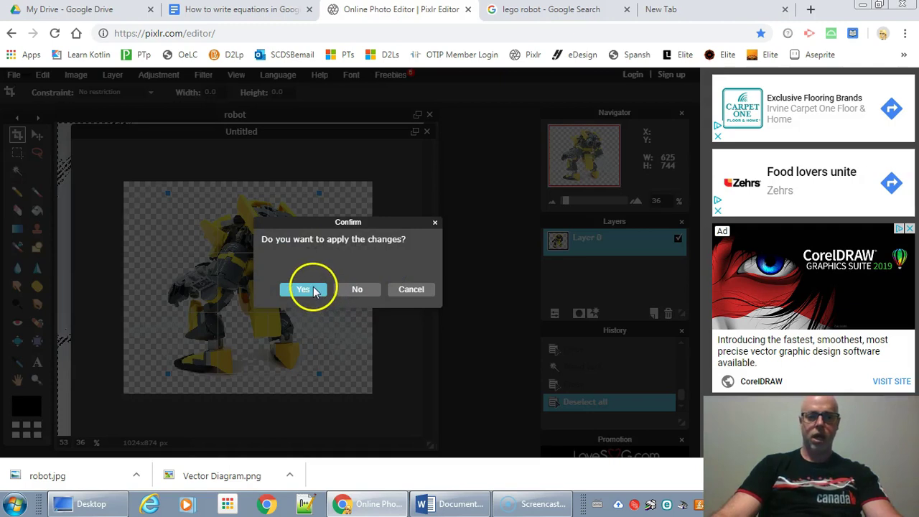
click(309, 289)
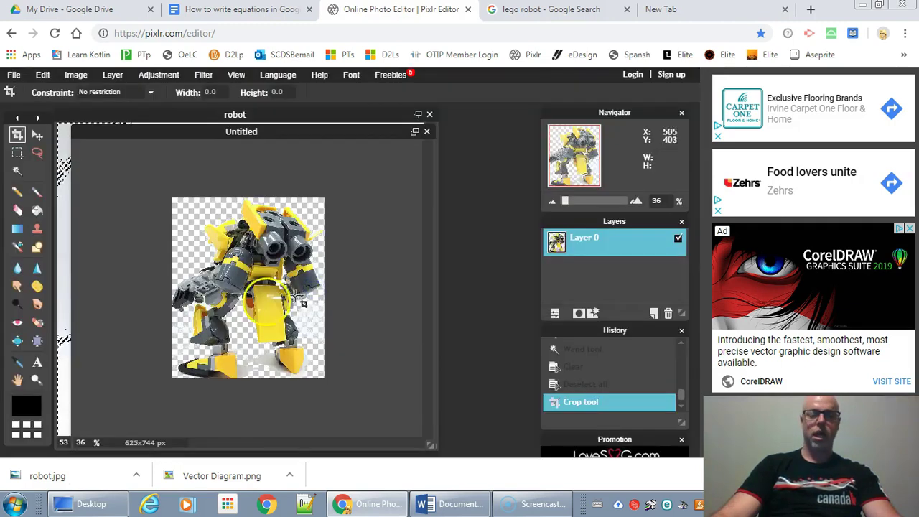
Save the cropped robot as robot2.png in PNG (Transparent) format
click(14, 75)
click(19, 129)
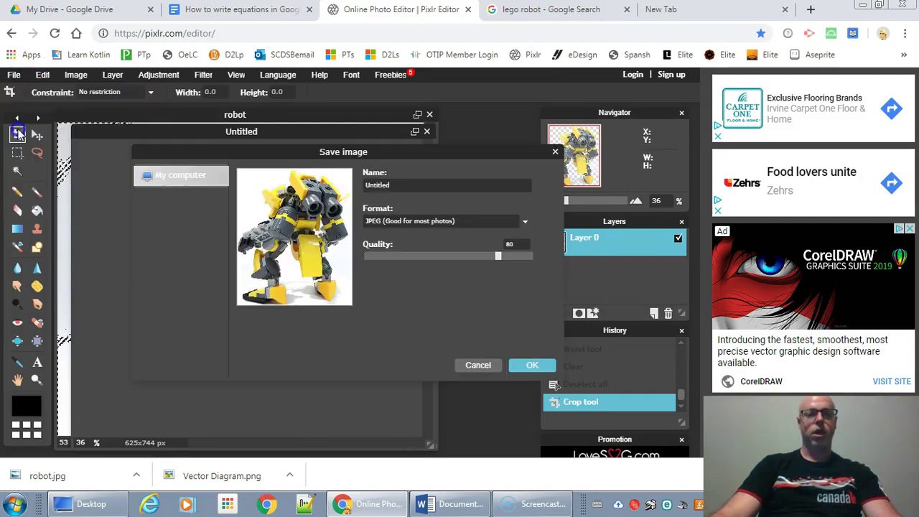
click(525, 223)
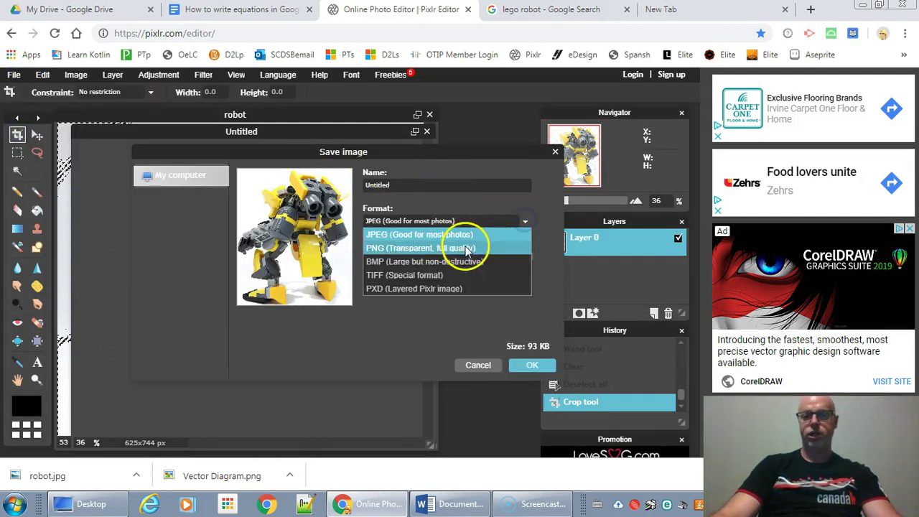
click(465, 239)
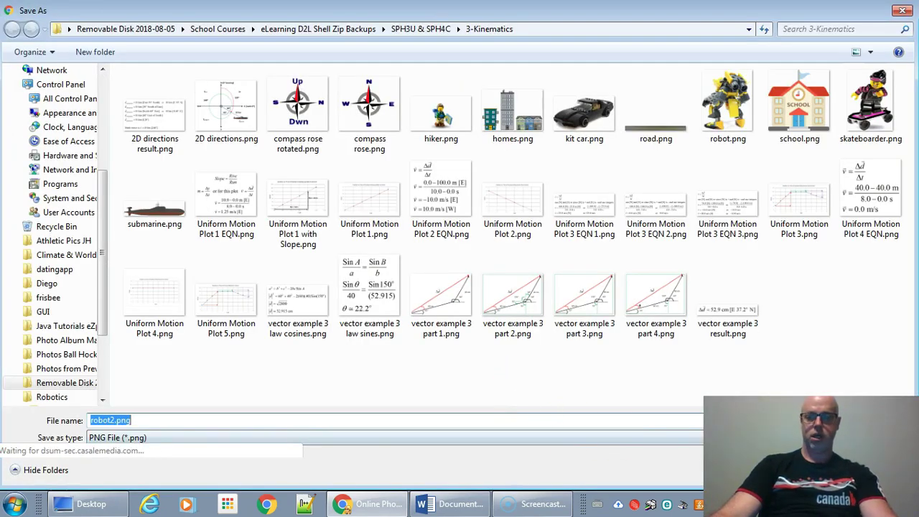
click(803, 471)
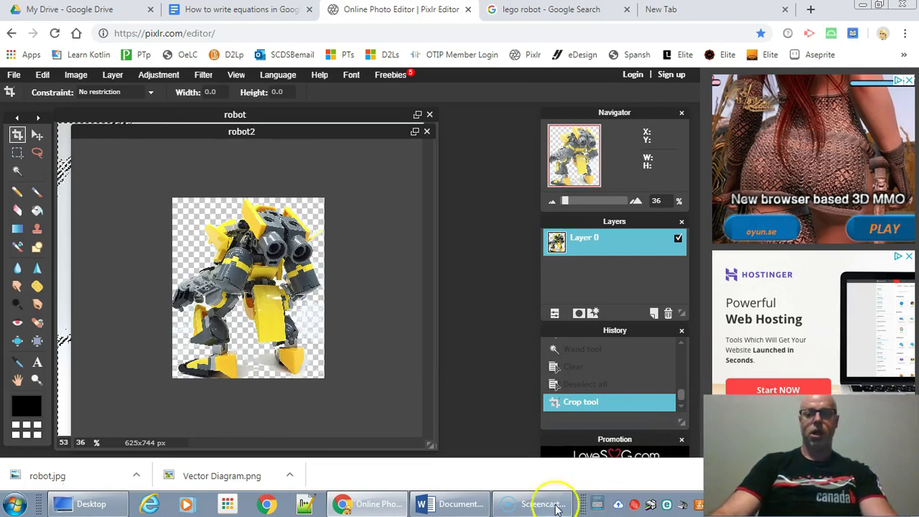
In Word, replace the white-backed robot picture with robot2.png
click(445, 504)
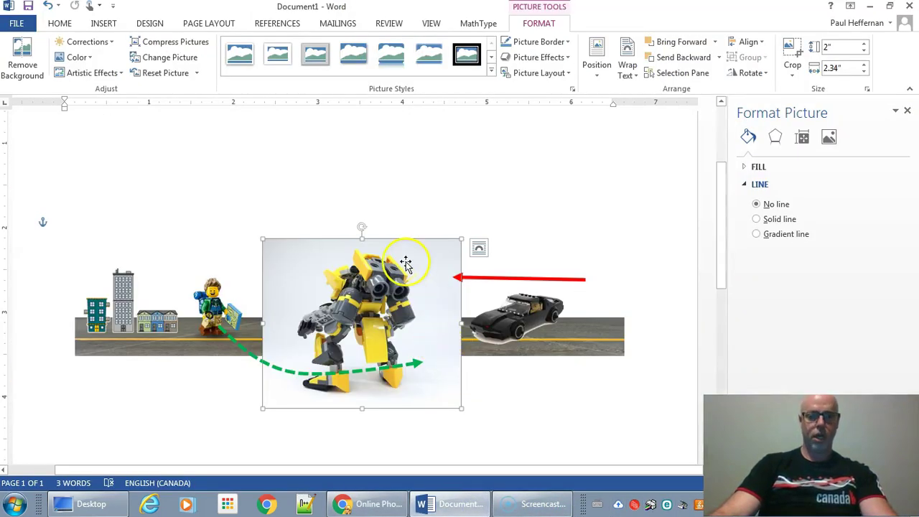
key(Delete)
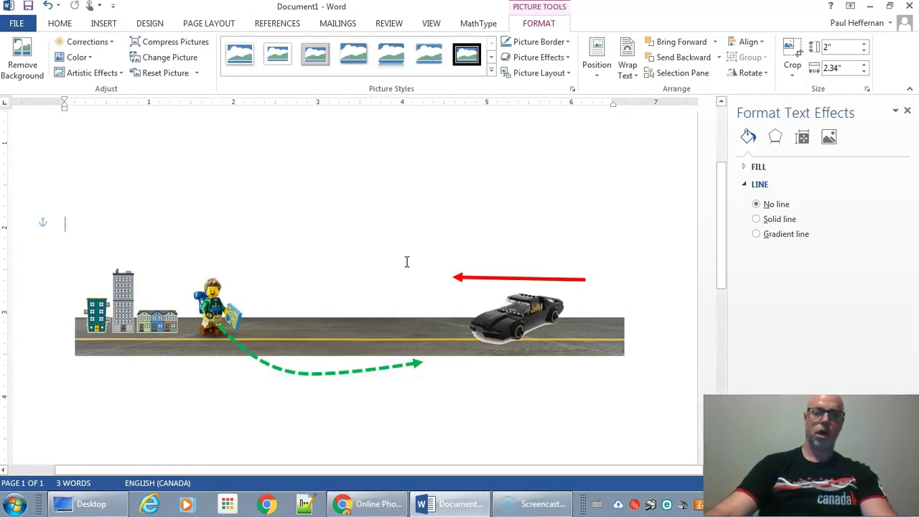
click(105, 24)
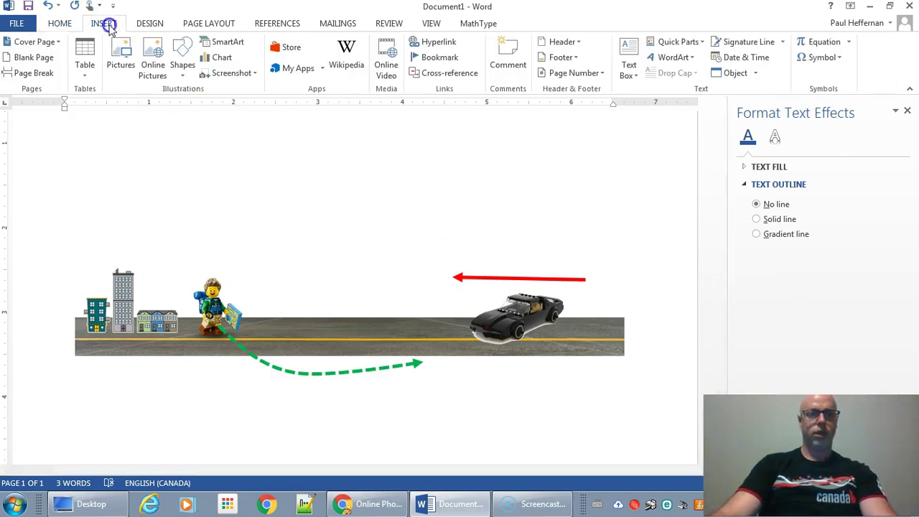
click(119, 72)
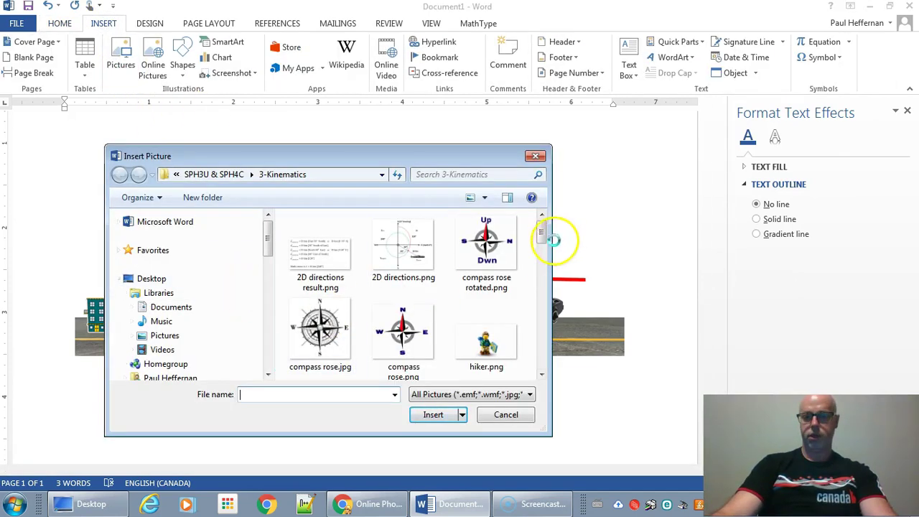
drag(544, 232, 539, 262)
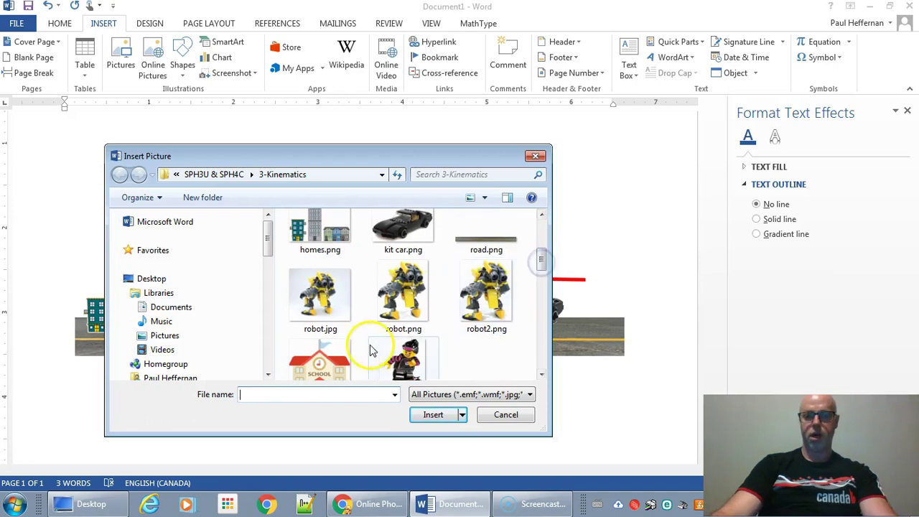
click(487, 295)
click(433, 414)
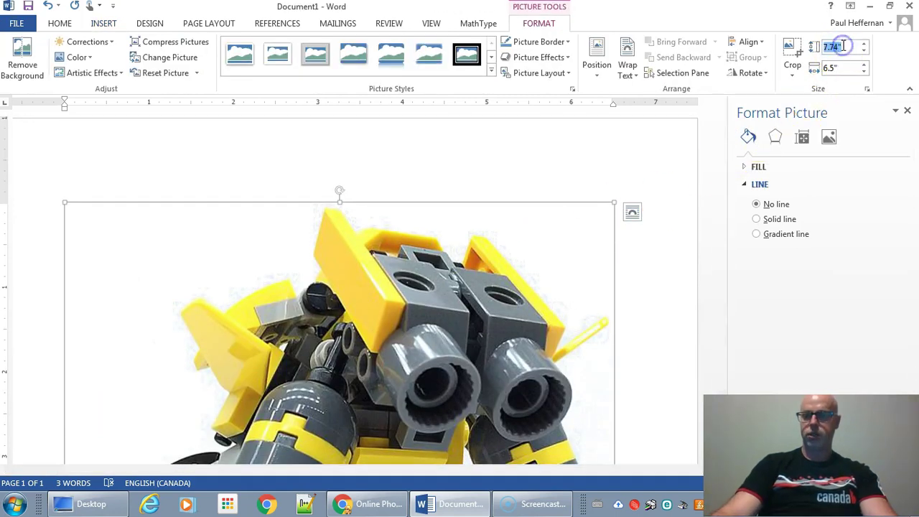
Make the robot 2 inches tall, Behind Text, and place it above the middle of the road
text(2)
key(Return)
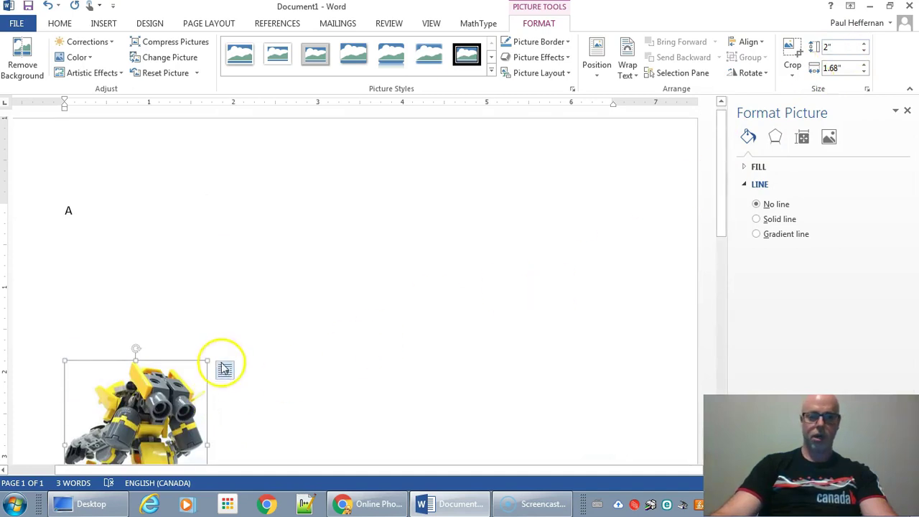
click(225, 369)
click(295, 403)
scroll(415, 308, down, 4)
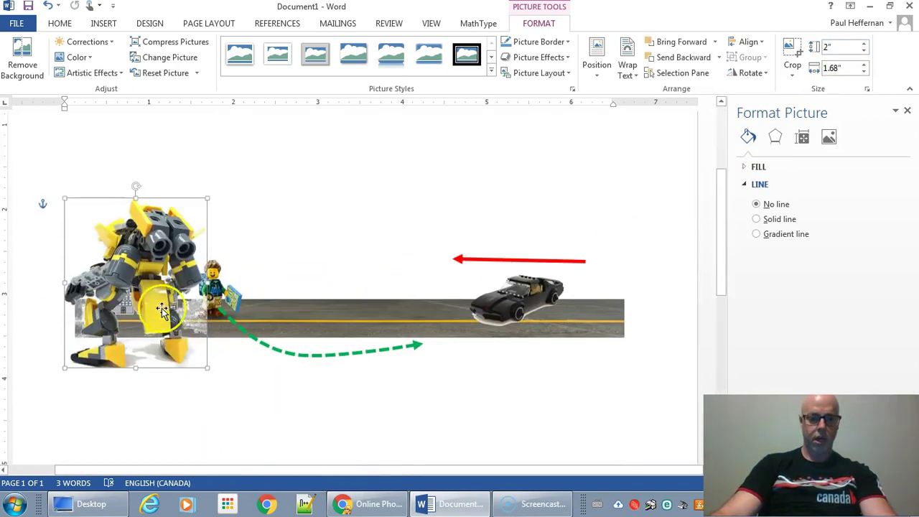
drag(158, 306, 395, 257)
Deselect the robot and frame the finished diagram on screen for a screenshot
click(466, 378)
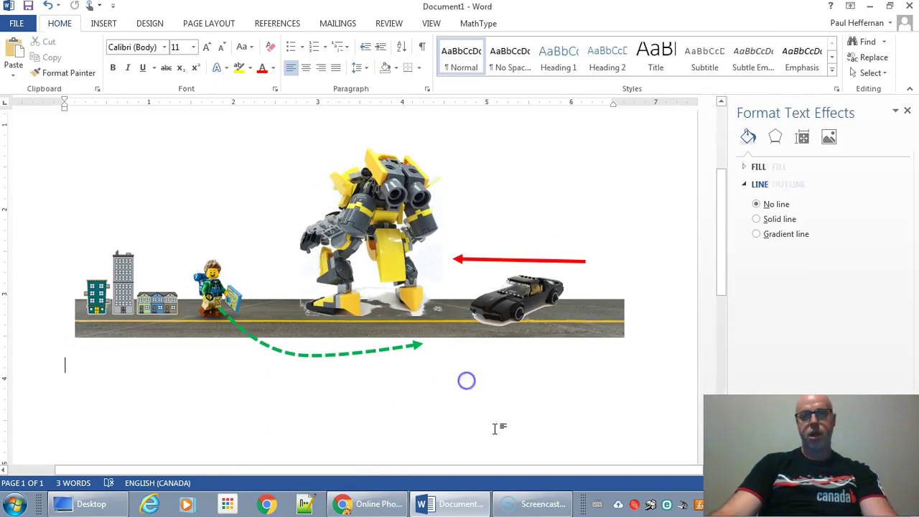
scroll(495, 429, up, 1)
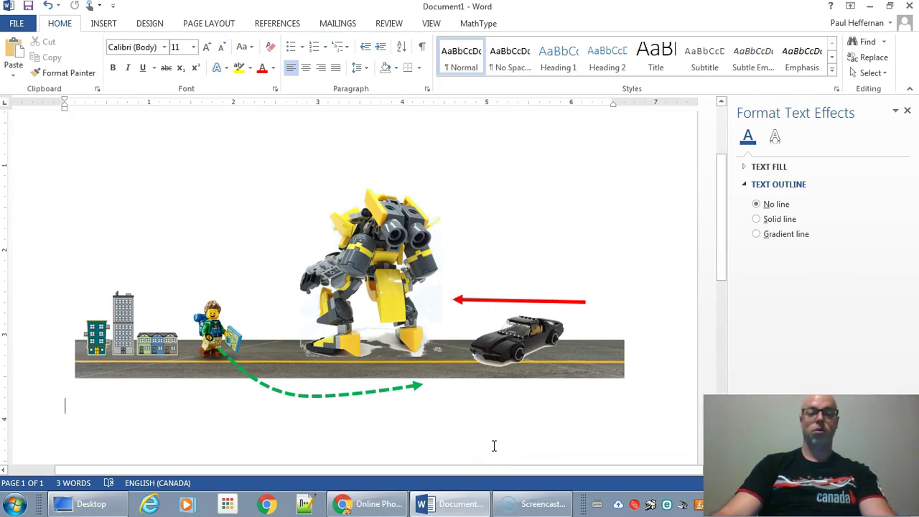
scroll(495, 446, down, 3)
click(82, 415)
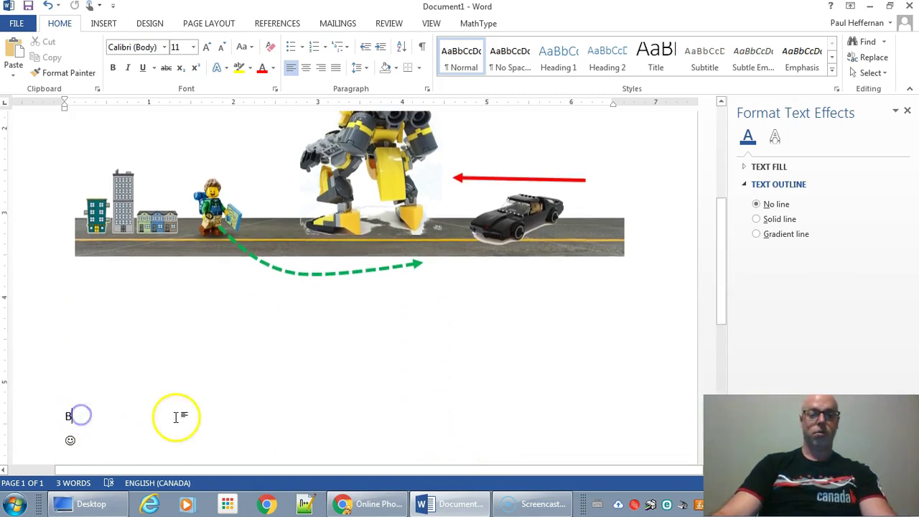
scroll(216, 431, up, 2)
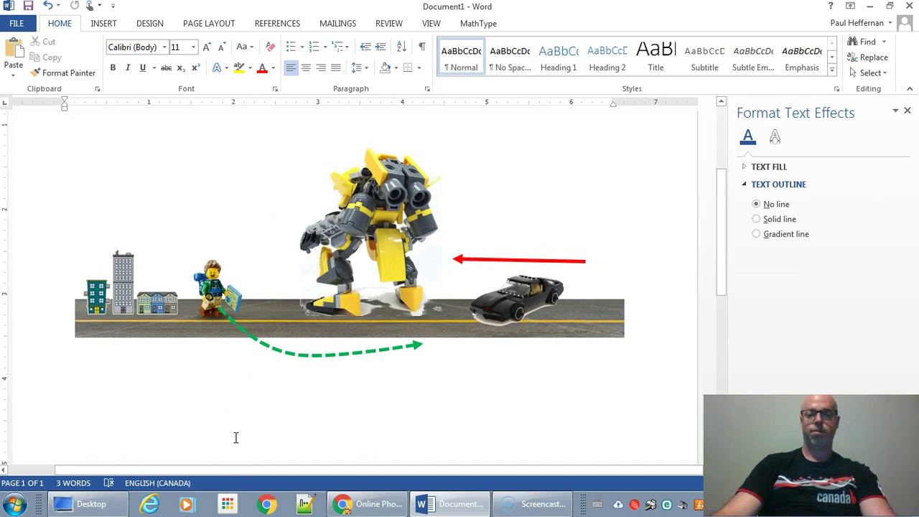
scroll(235, 438, down, 1)
scroll(235, 437, up, 1)
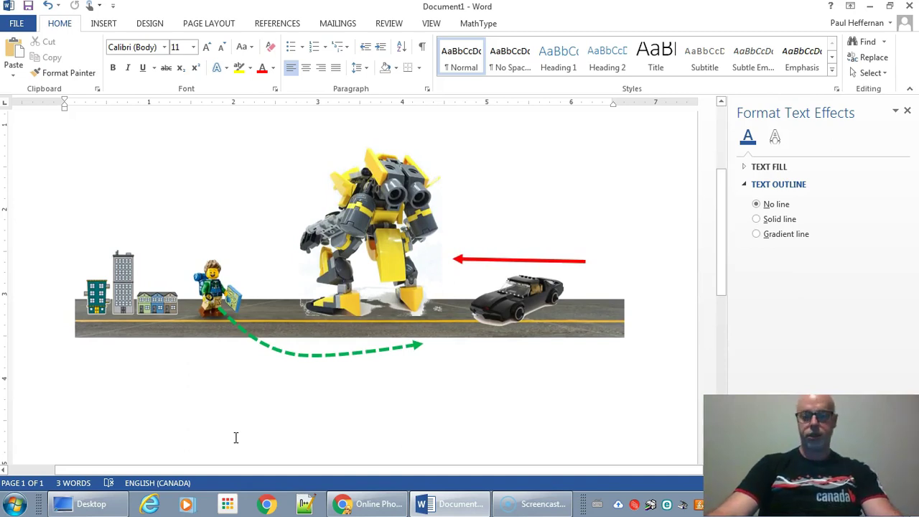
Launch Paint and paste the screenshot into a new canvas
click(10, 507)
text(paint)
key(Return)
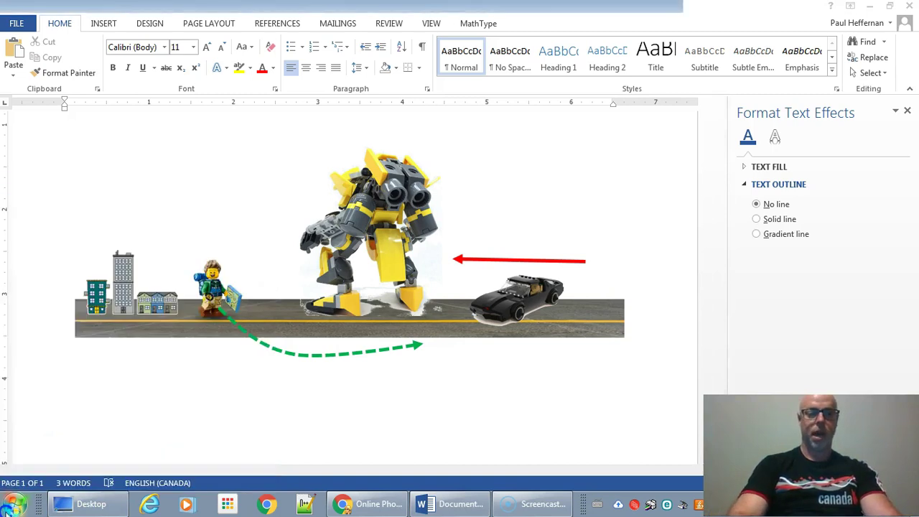
key(ctrl+v)
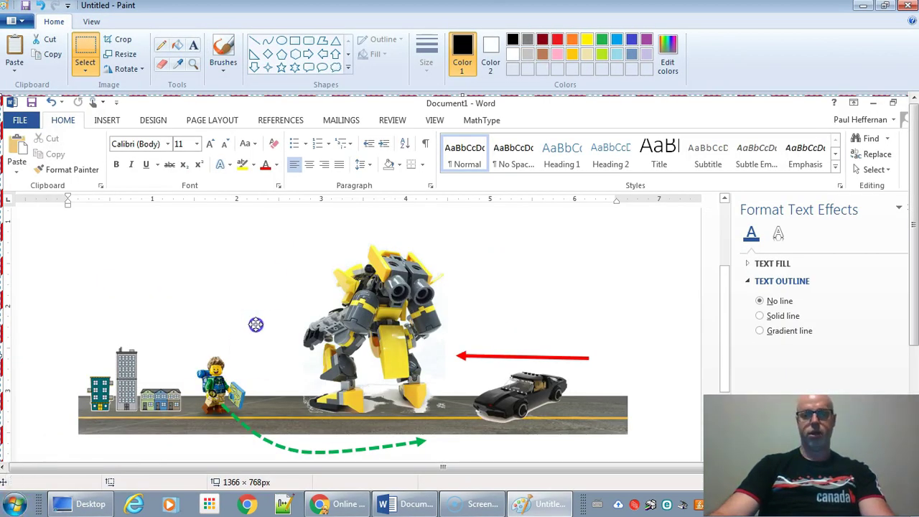
Crop the pasted screenshot to only the road scene with robot, hiker, car and arrows, 801×325 px
scroll(258, 301, down, 2)
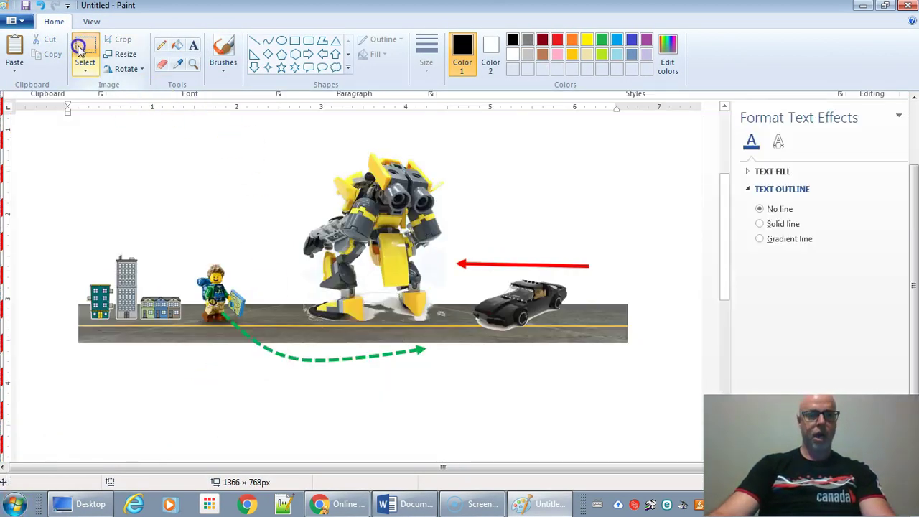
click(79, 47)
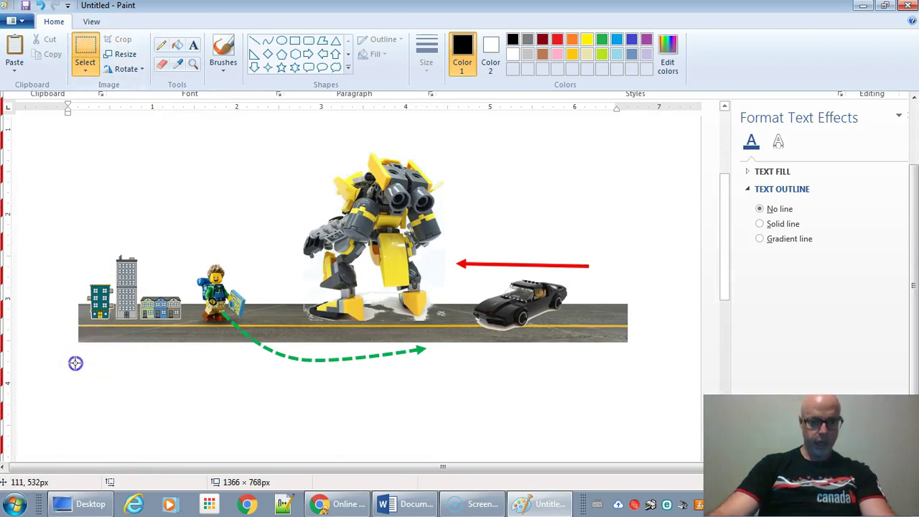
drag(76, 362, 561, 362)
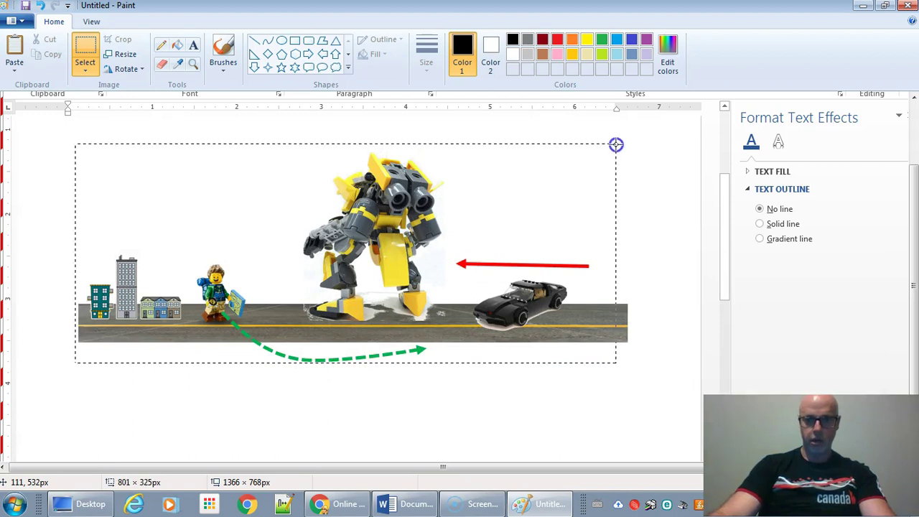
click(124, 39)
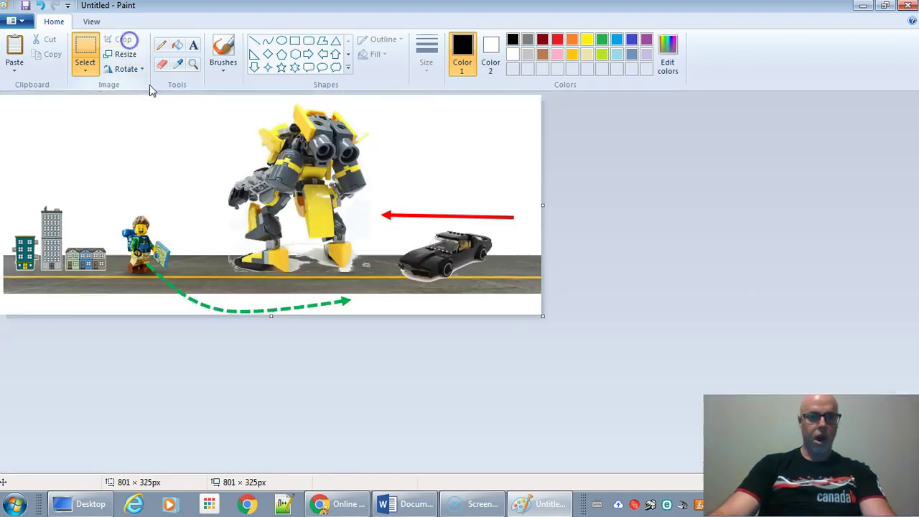
Start Save As and open the Removable Disk 2018-08-05 drive
click(16, 26)
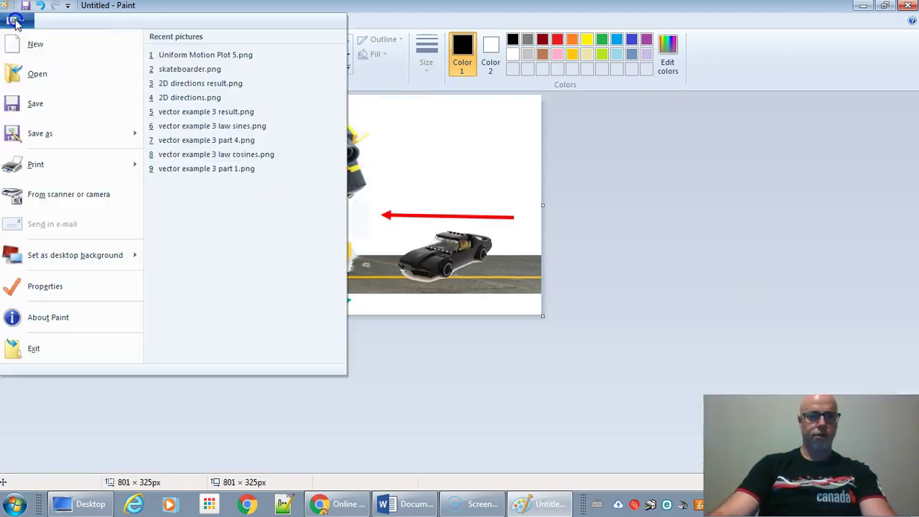
click(22, 132)
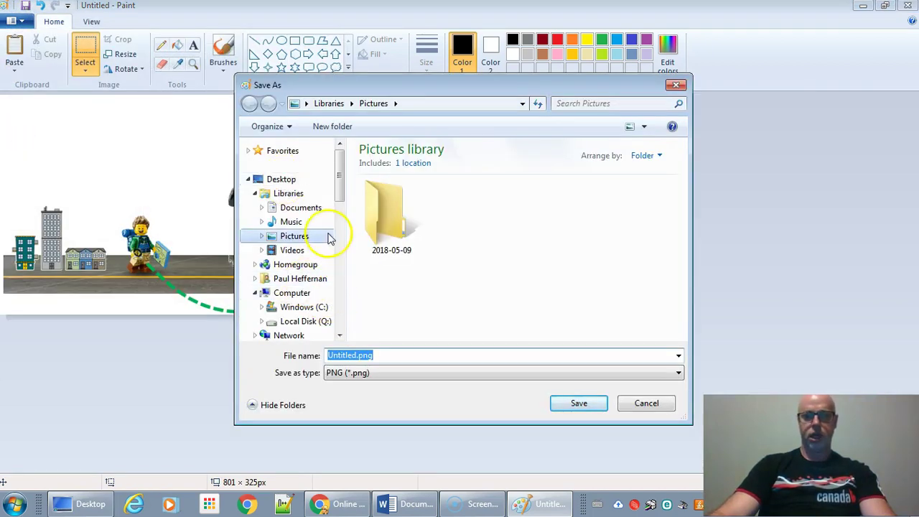
scroll(339, 245, down, 4)
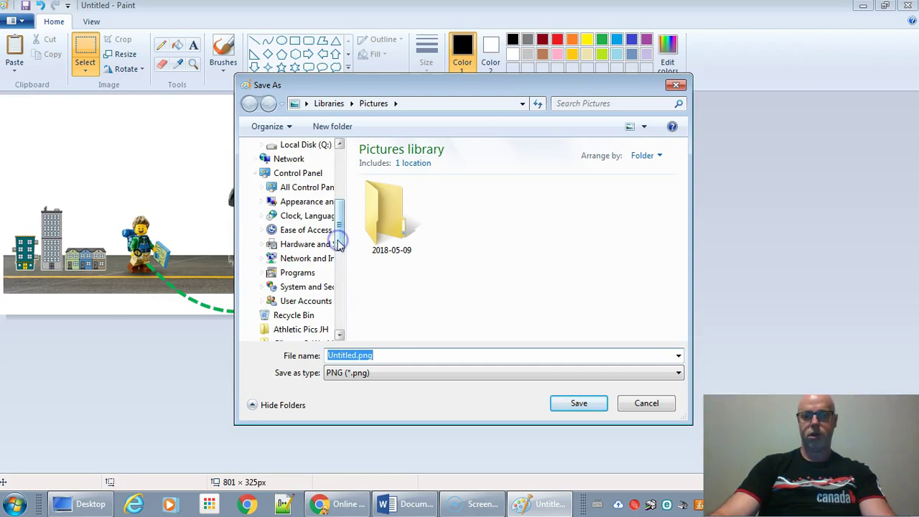
scroll(338, 226, up, 5)
click(281, 179)
click(473, 281)
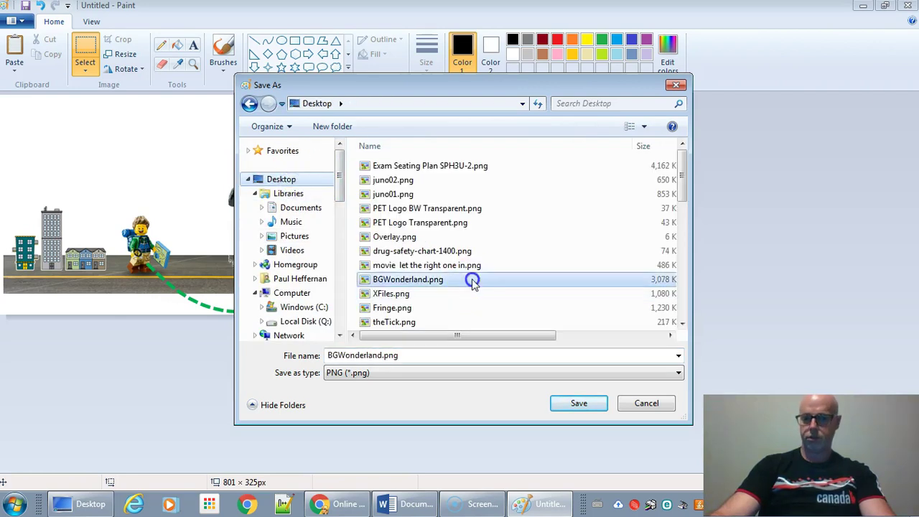
scroll(471, 280, down, 6)
click(419, 224)
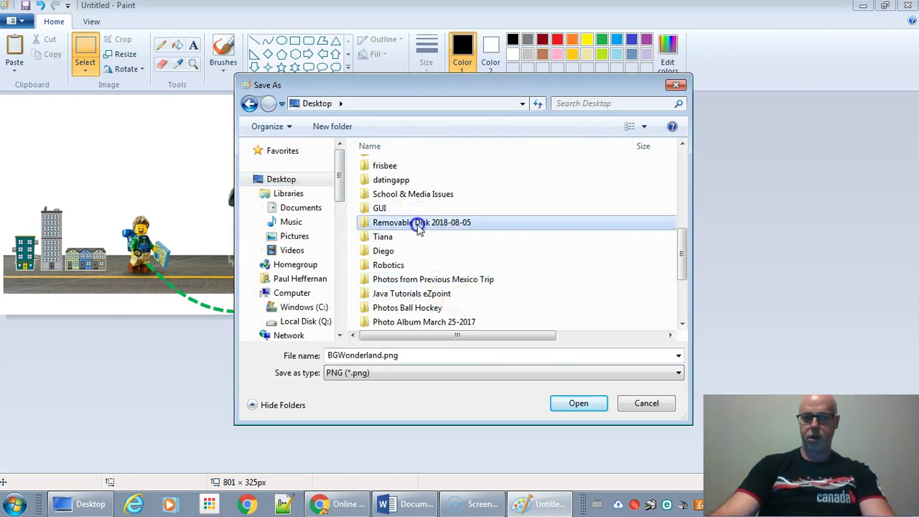
double_click(418, 223)
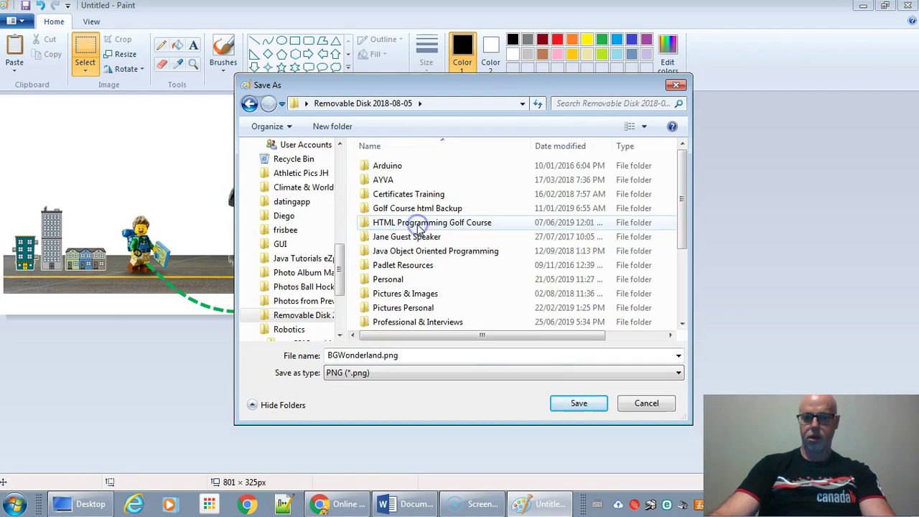
Save as robot scenario in School Courses > eLearning D2L Shell Zip Backups > SPH3U & SPH4C > 3-Kinematics
scroll(399, 313, down, 2)
double_click(400, 323)
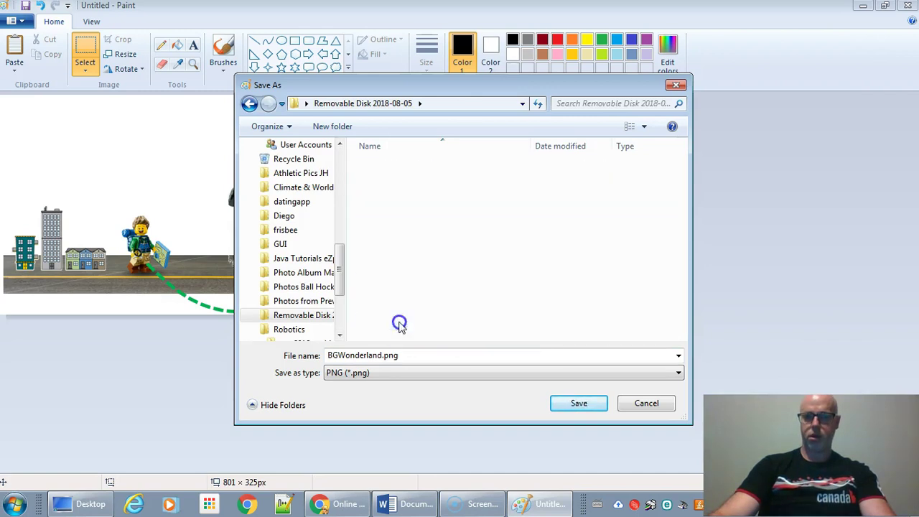
double_click(403, 195)
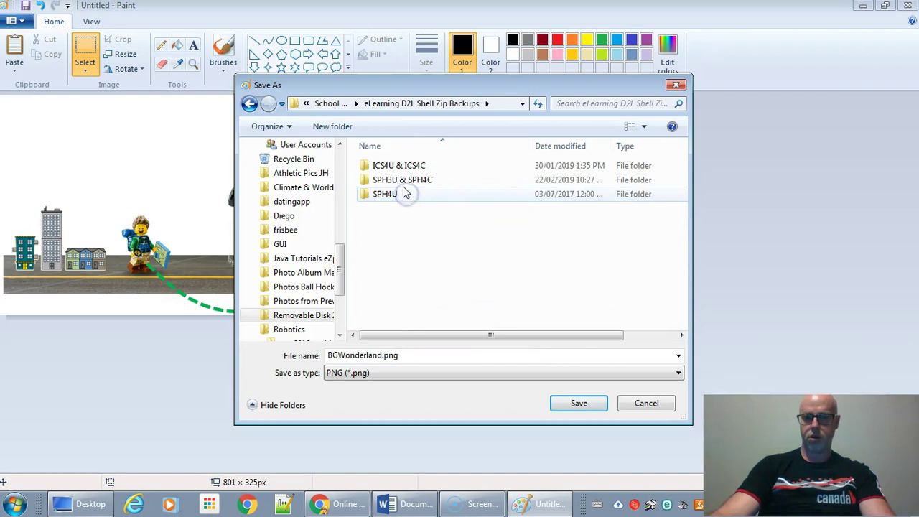
double_click(384, 179)
double_click(392, 208)
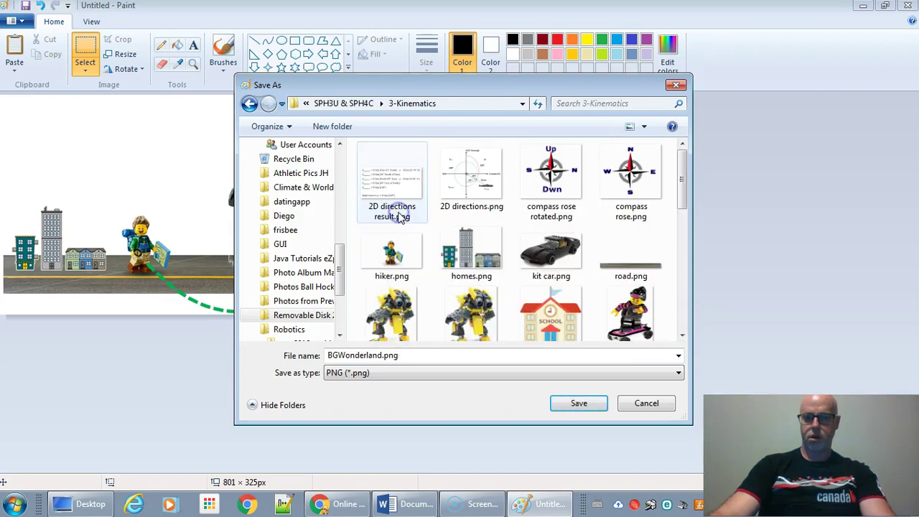
click(418, 352)
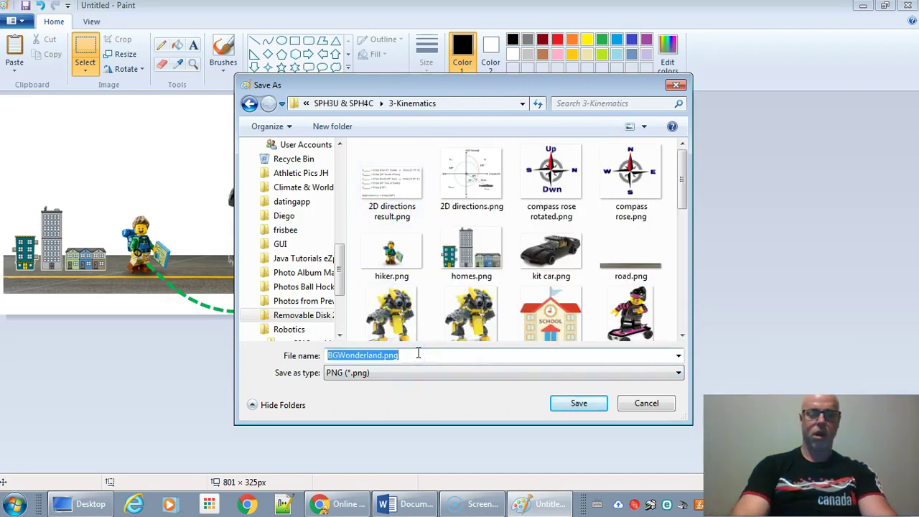
text(robot scenario)
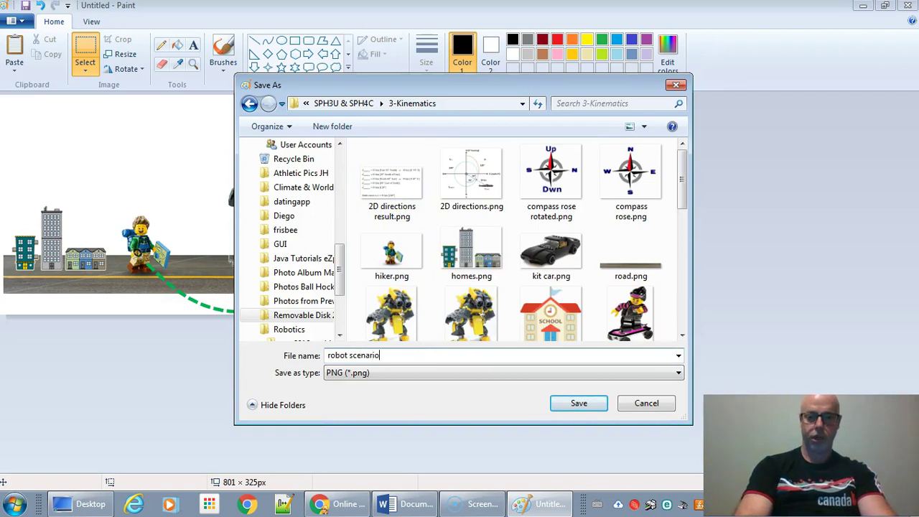
key(Return)
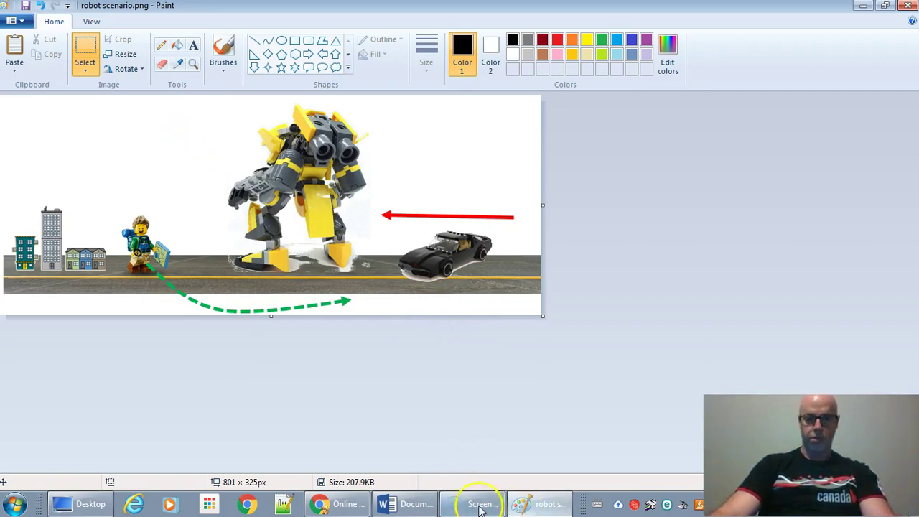
In Pixlr, close the robot2 and robot images without saving
click(341, 504)
click(427, 134)
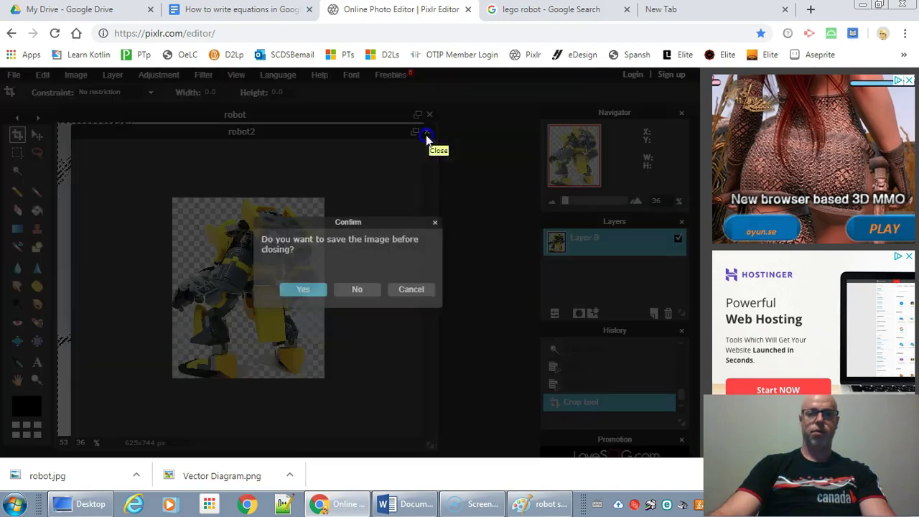
click(357, 289)
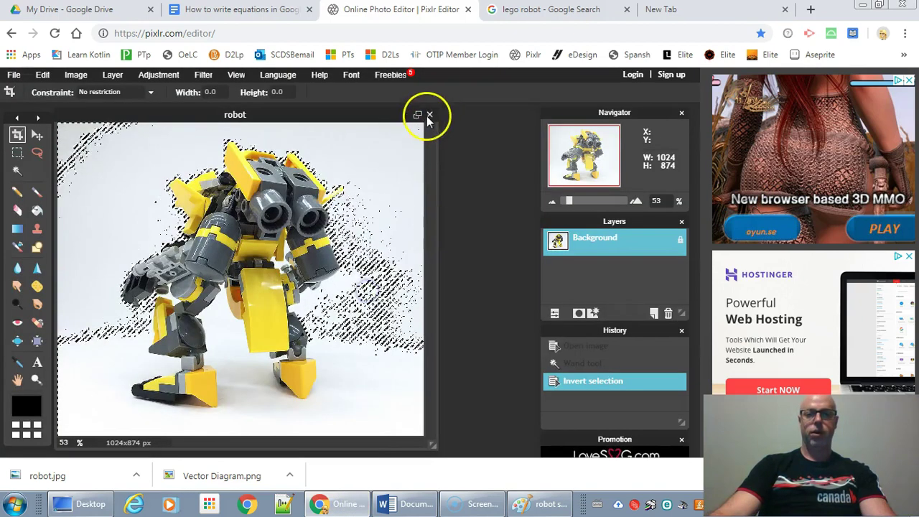
click(429, 115)
click(361, 288)
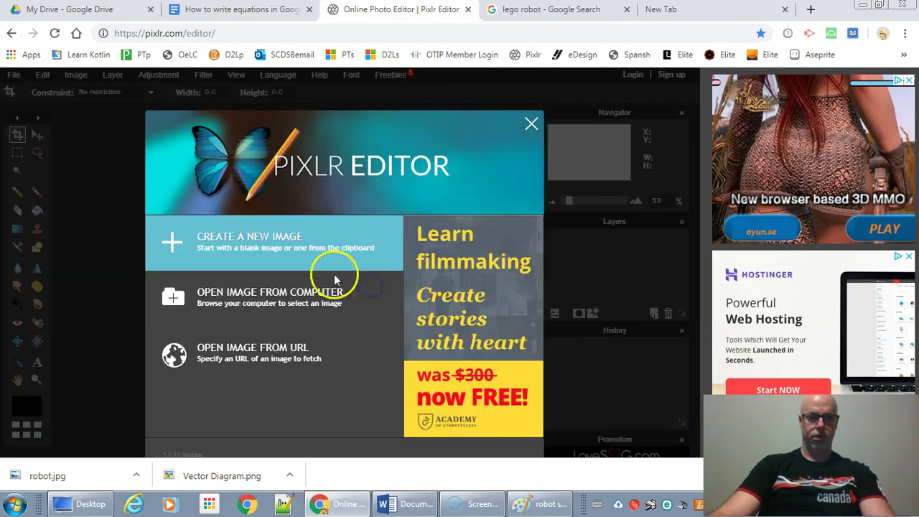
Open robot scenario.png from the computer
click(294, 306)
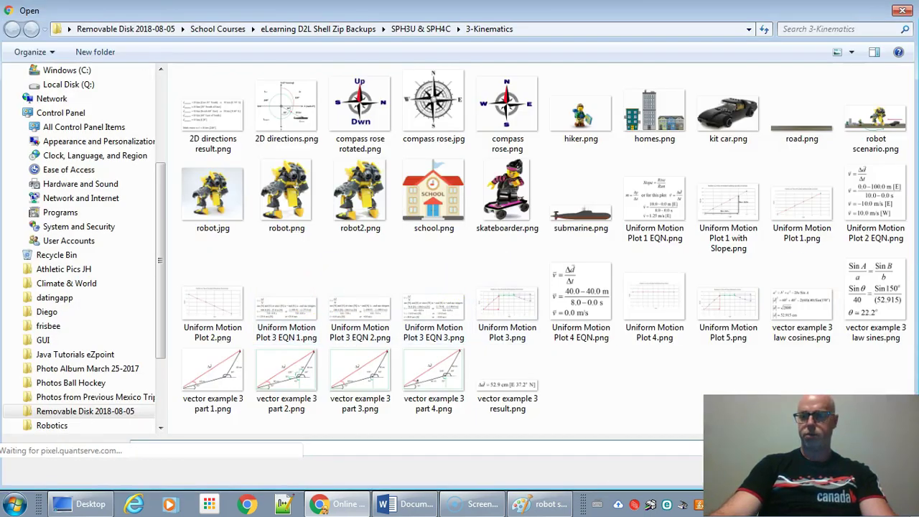
click(878, 117)
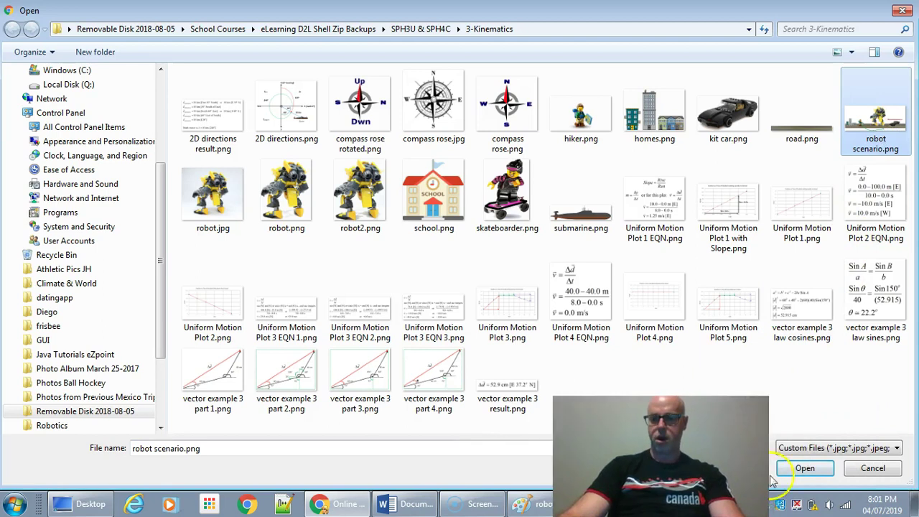
click(805, 468)
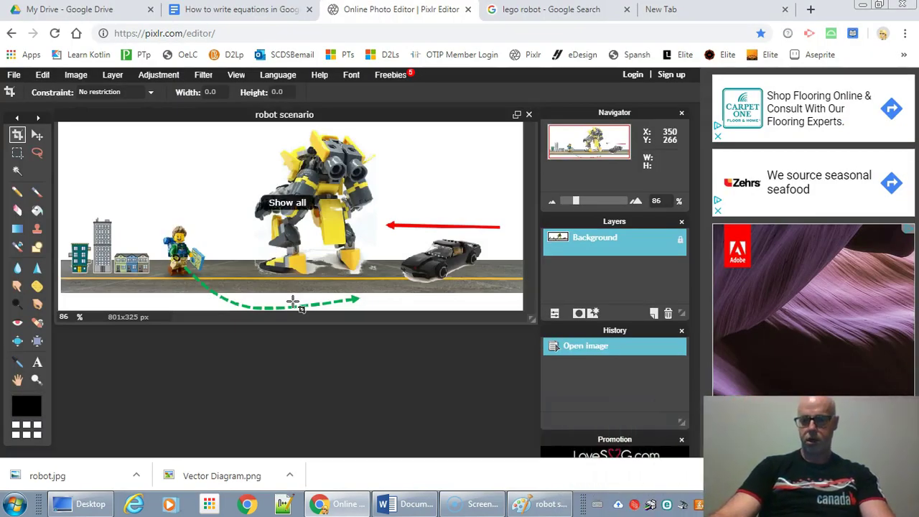
Select everything except the white background with Magic Wand and inverted selection, then copy it
click(18, 171)
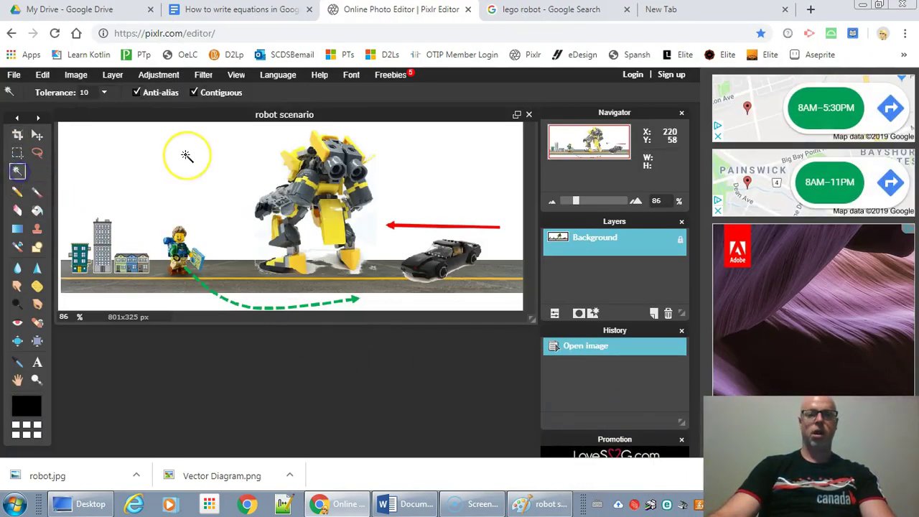
click(186, 156)
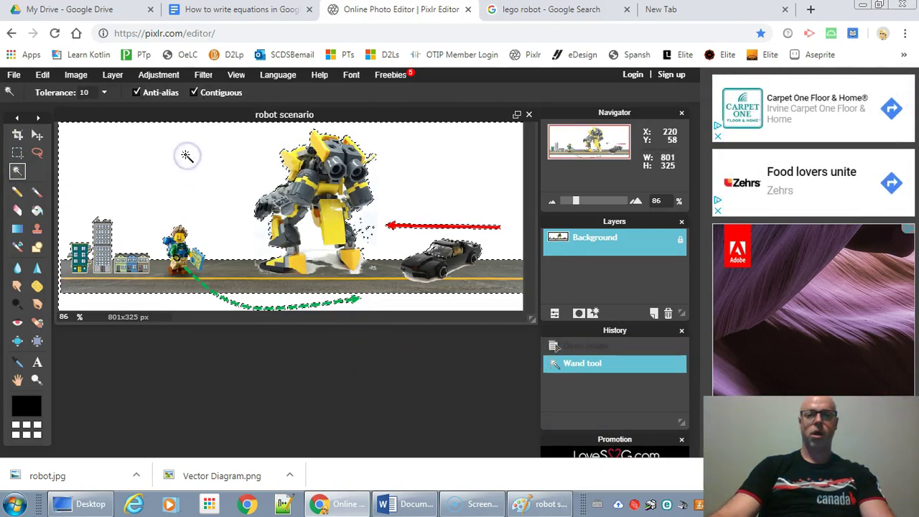
click(43, 75)
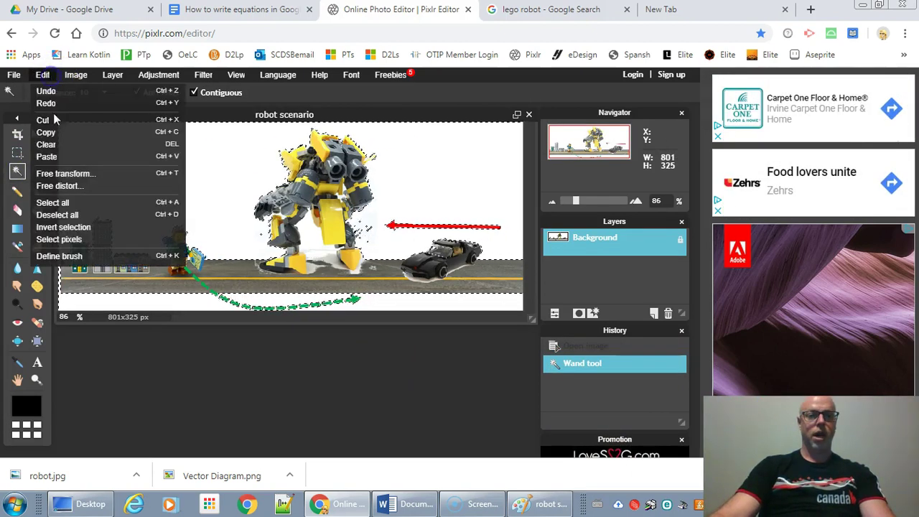
click(63, 227)
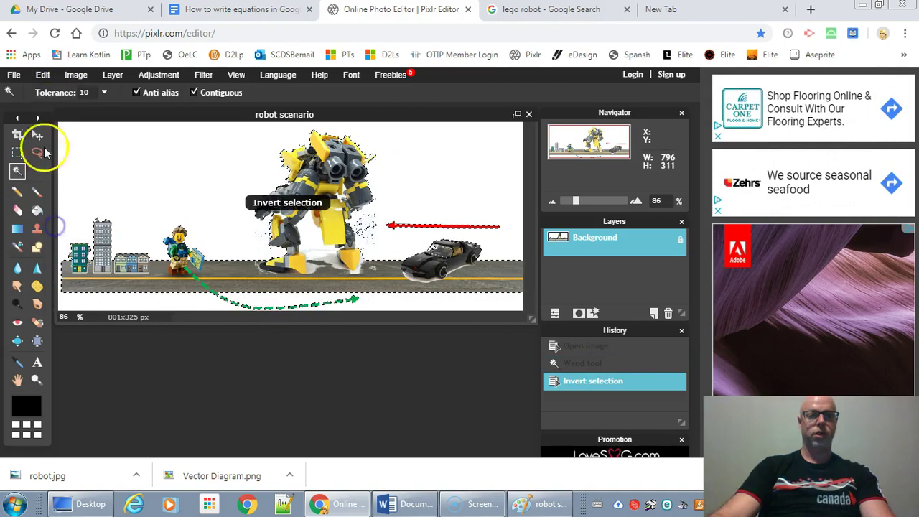
click(48, 74)
click(46, 132)
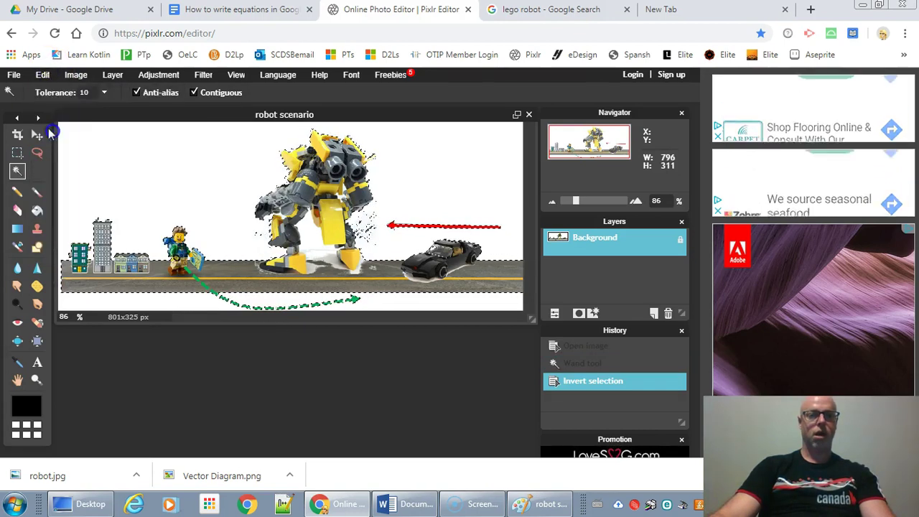
Create a new transparent image from the clipboard, 796×311 px
click(13, 75)
click(27, 92)
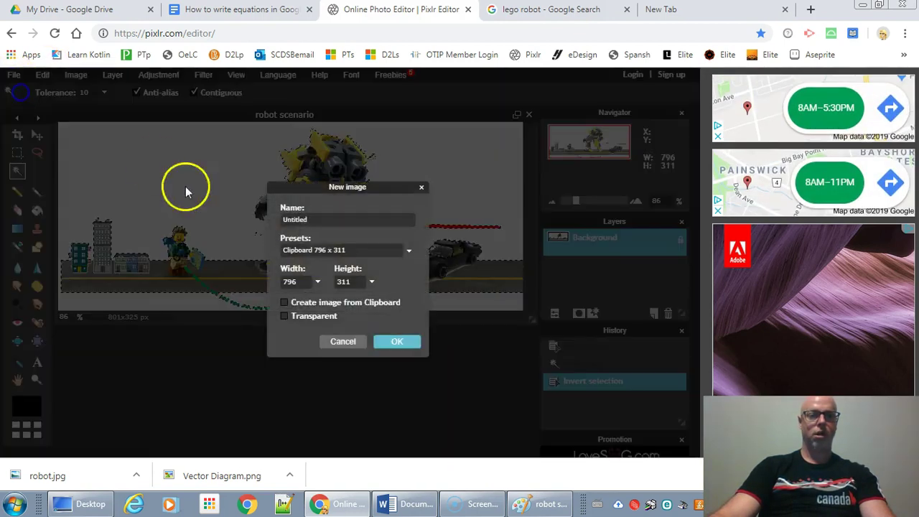
click(298, 317)
click(313, 302)
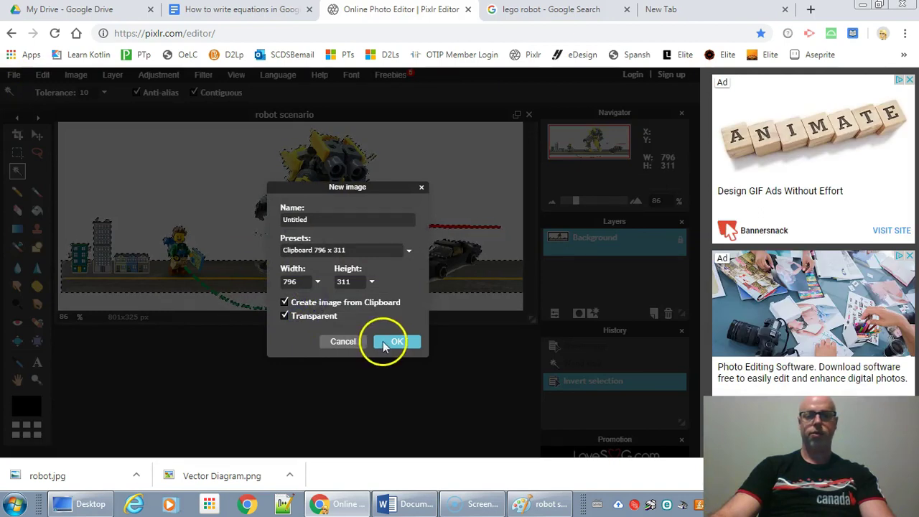
click(393, 342)
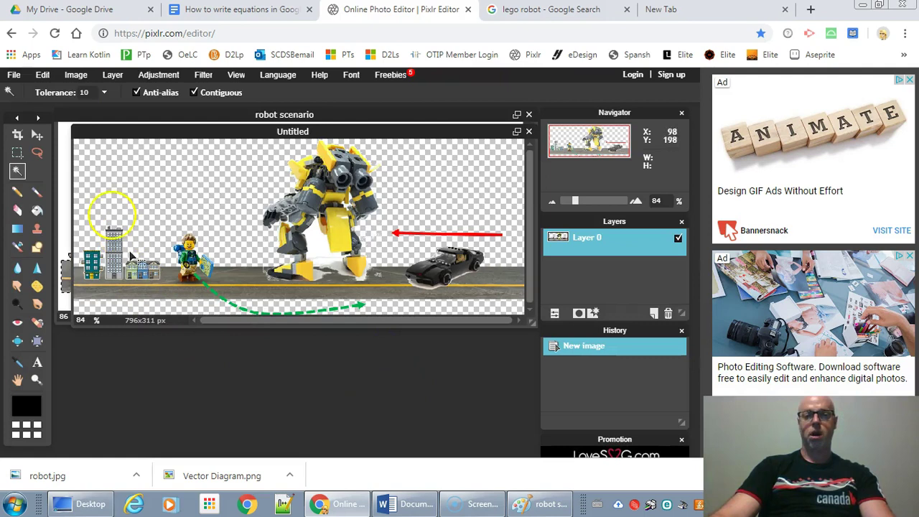
Save as robot scenario in full-quality PNG (Transparent), replacing the existing robot scenario.png
click(14, 76)
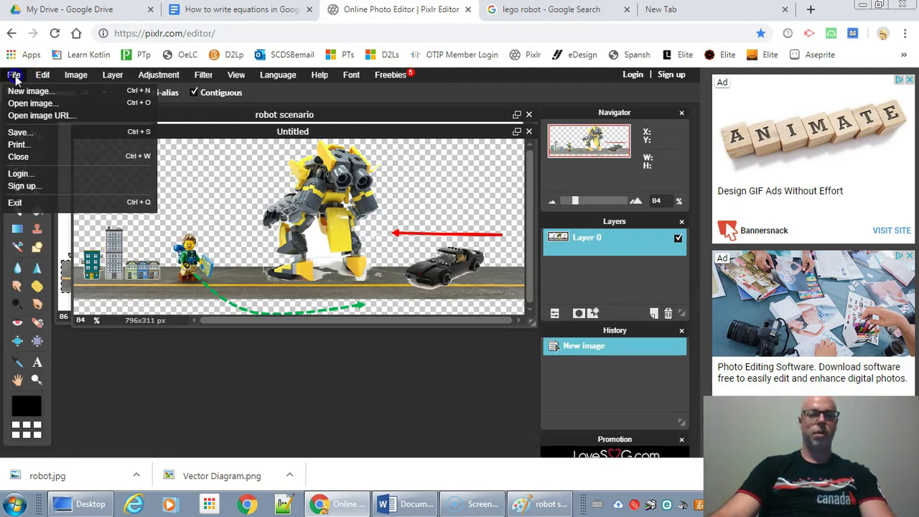
click(20, 133)
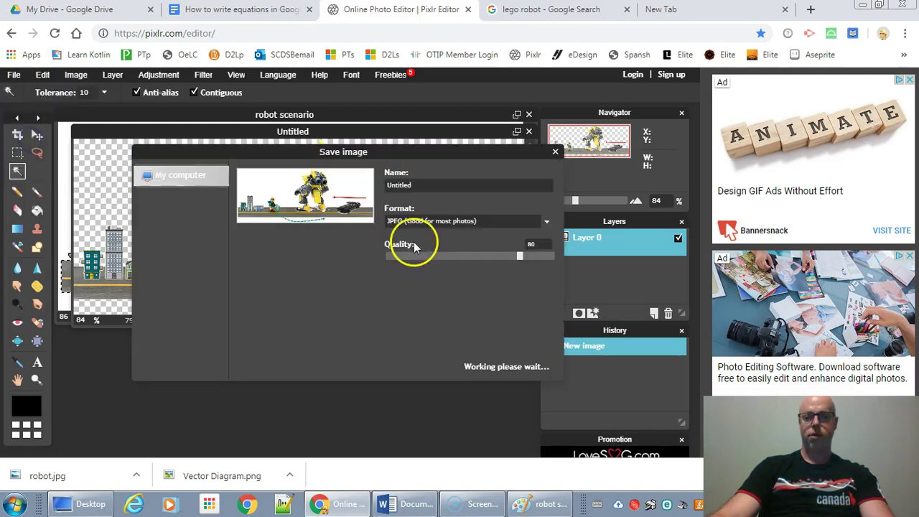
click(546, 224)
click(482, 252)
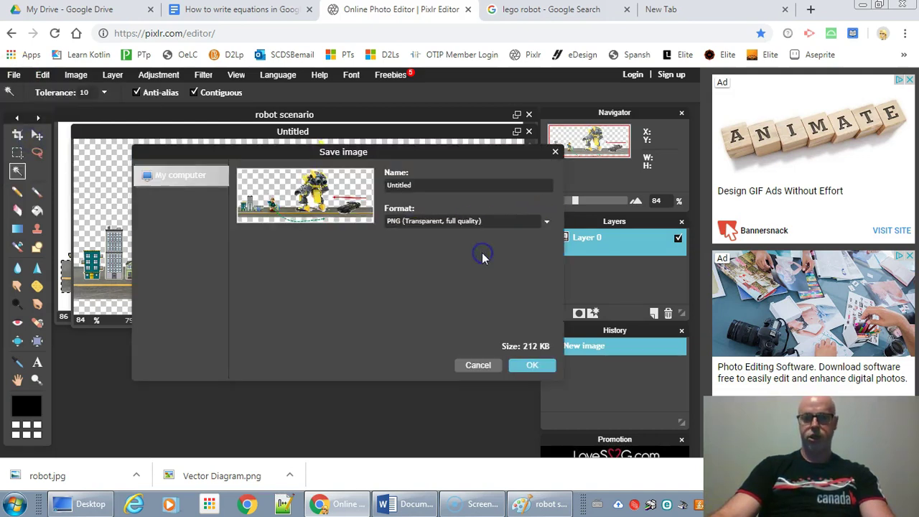
text(robot scenario)
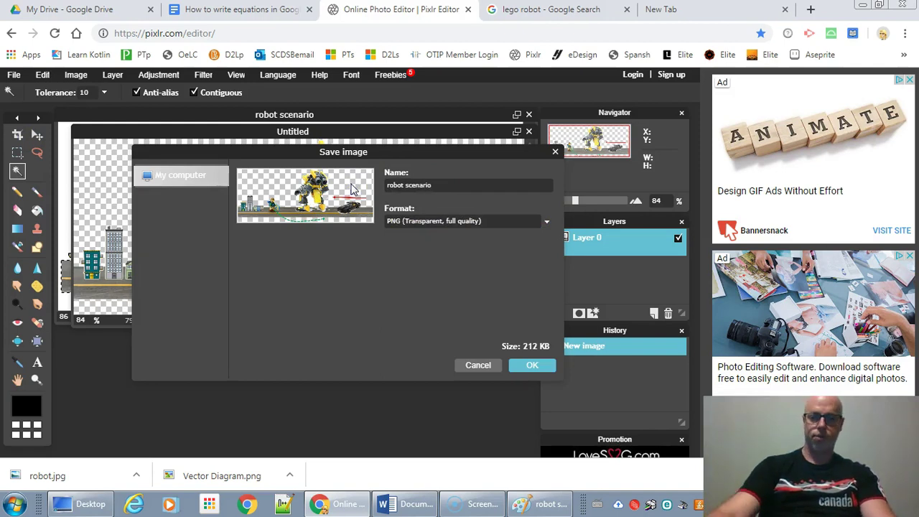
click(526, 367)
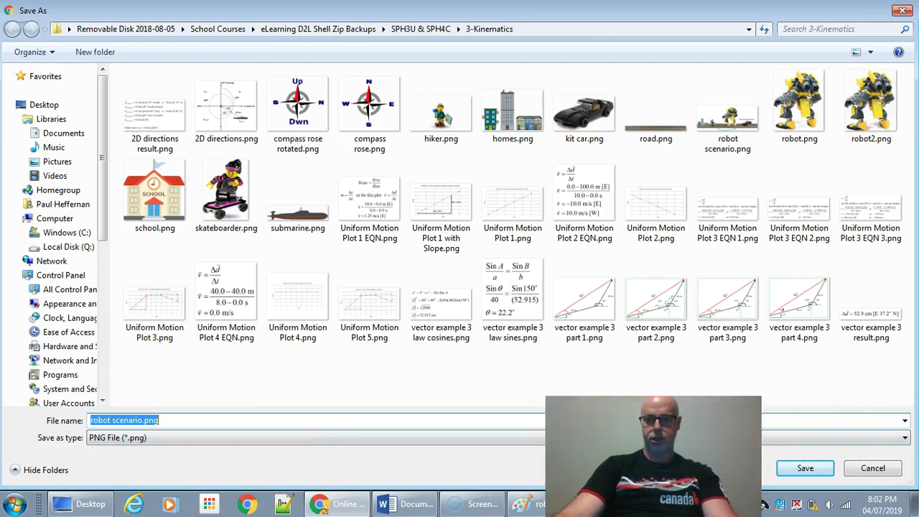
click(791, 470)
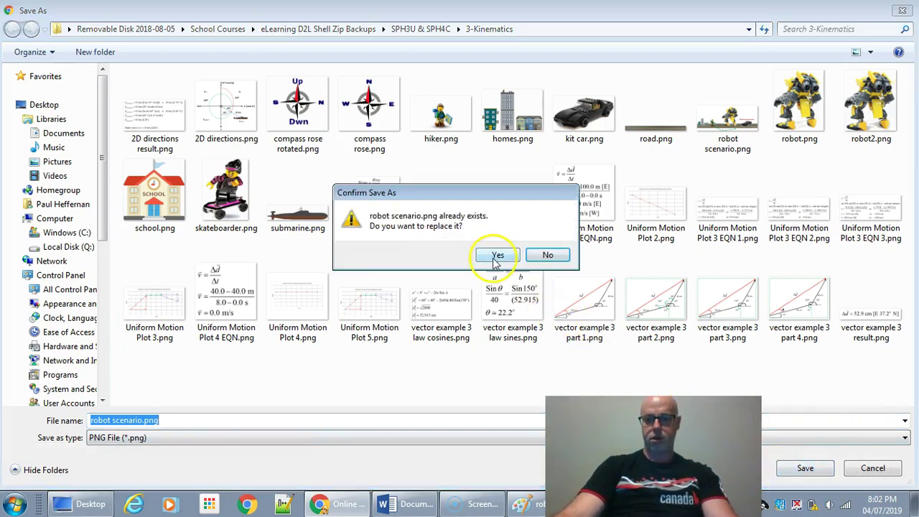
click(495, 257)
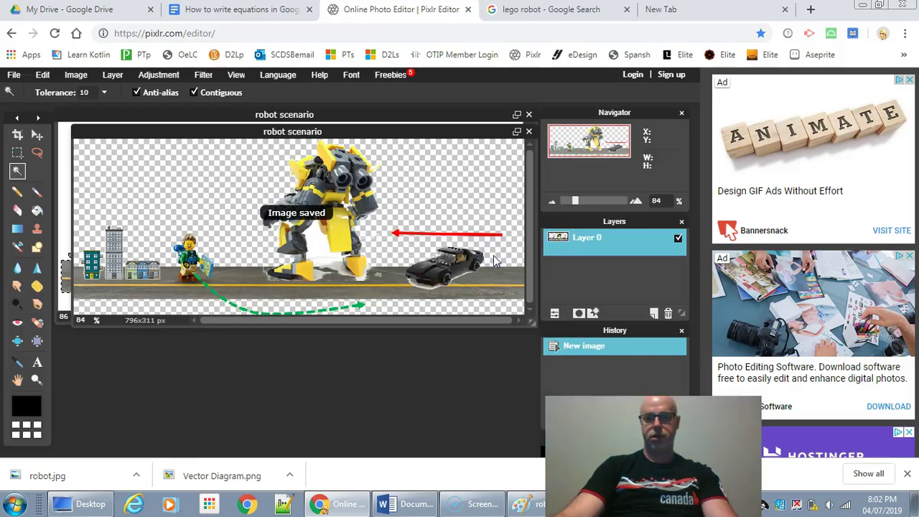